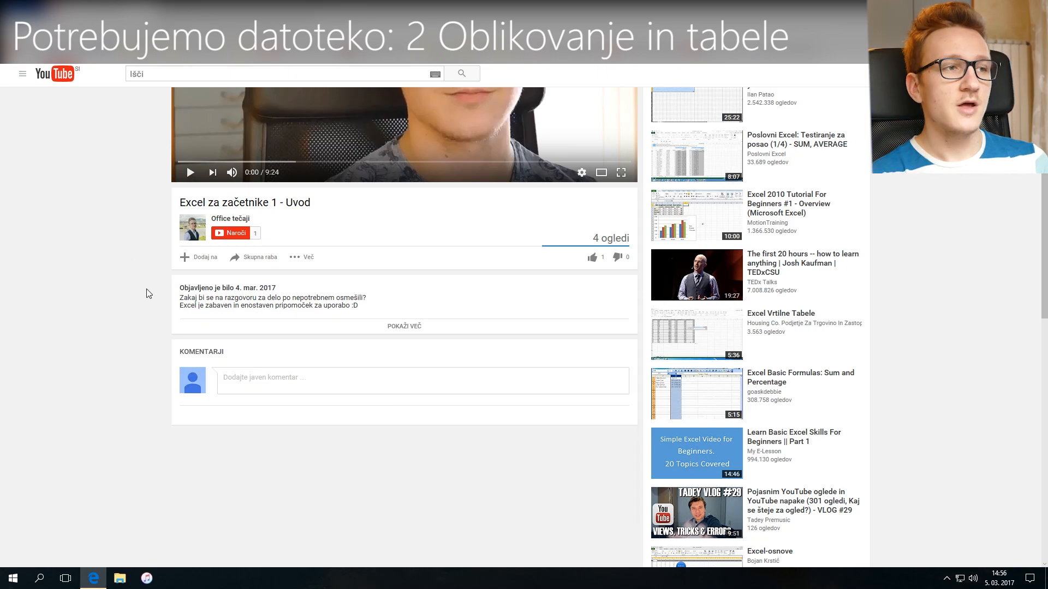
# Expand the video description, follow its download link and open the file 2 Oblikovanje in tabele
pyautogui.click(405, 327)
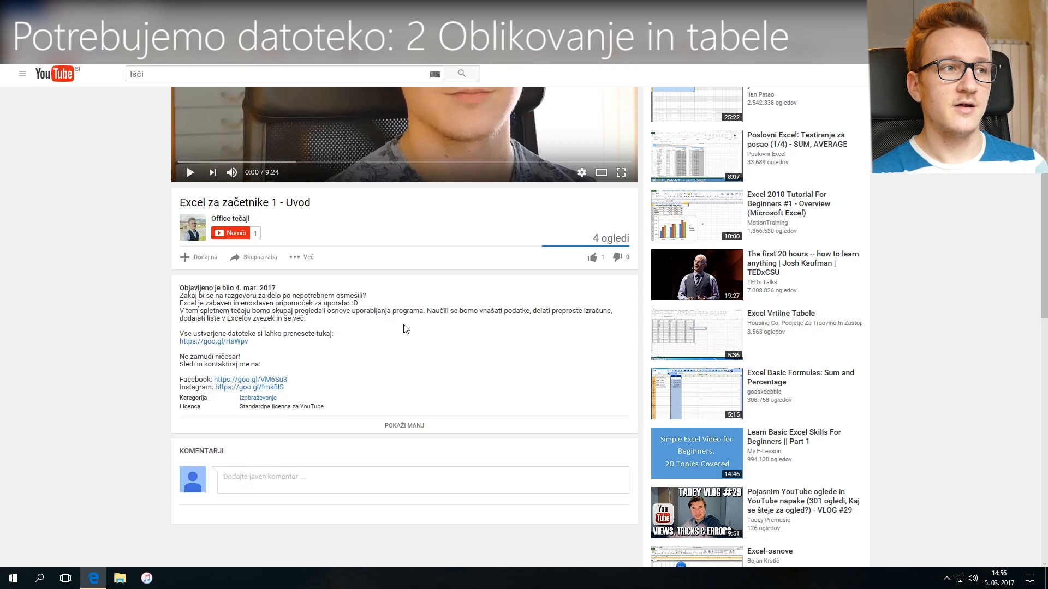
pyautogui.click(213, 342)
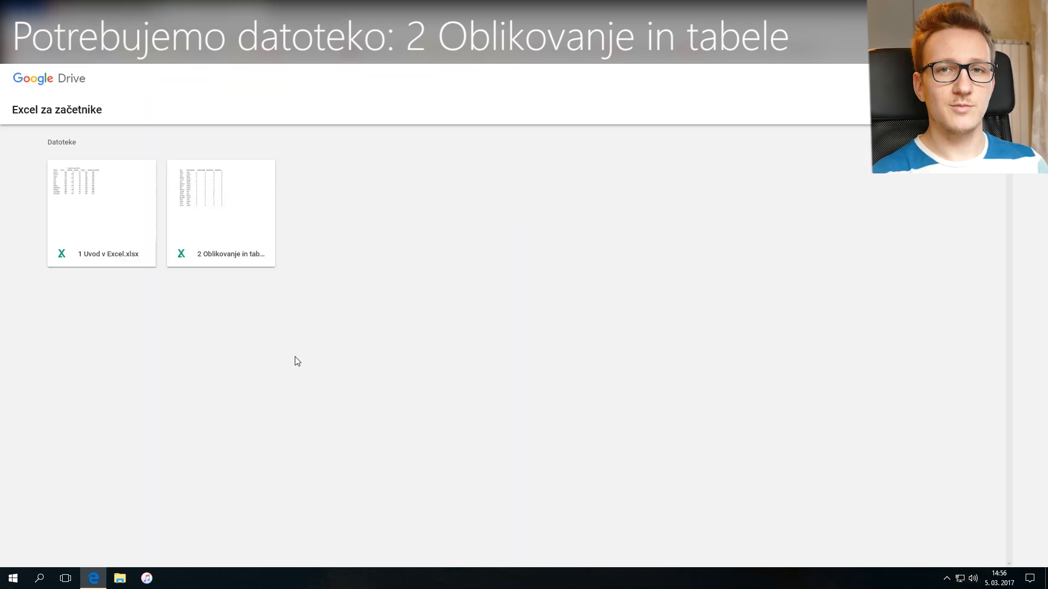
pyautogui.click(179, 170)
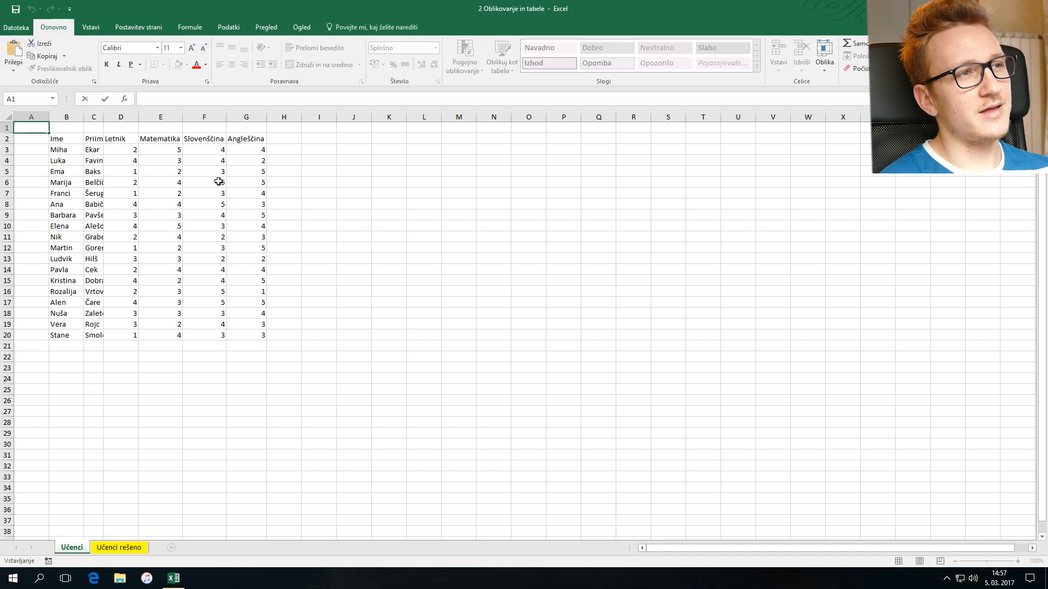
# Delete the empty column A and the empty row 1 around the student data on the Učenci sheet
pyautogui.moveTo(274, 131); pyautogui.dragTo(111, 136)
pyautogui.moveTo(30, 128)
pyautogui.mouseDown()
pyautogui.moveTo(29, 330)
pyautogui.moveTo(30, 126)
pyautogui.mouseUp()
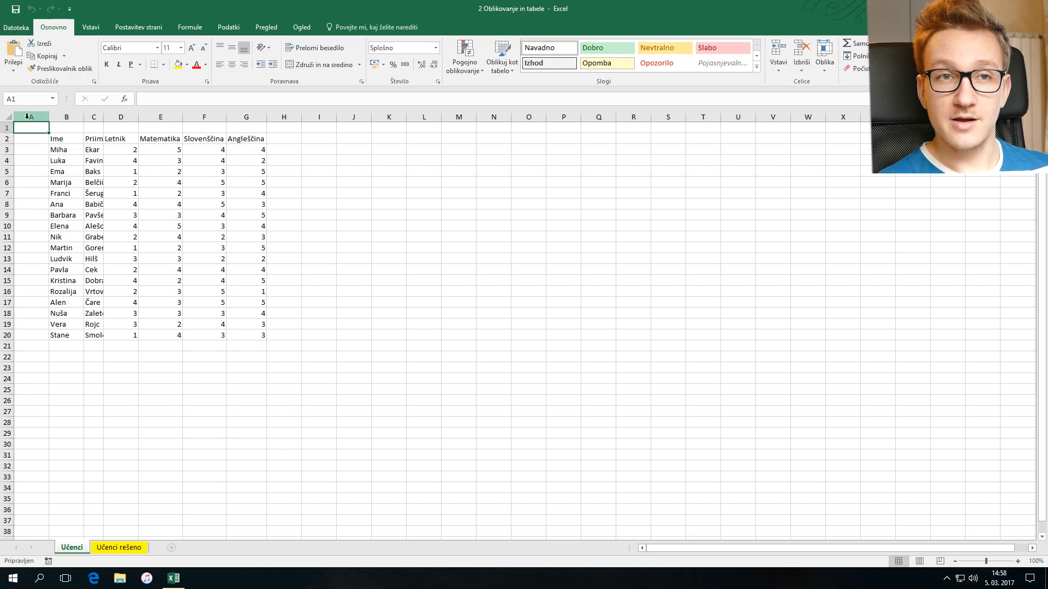
pyautogui.rightClick(27, 116)
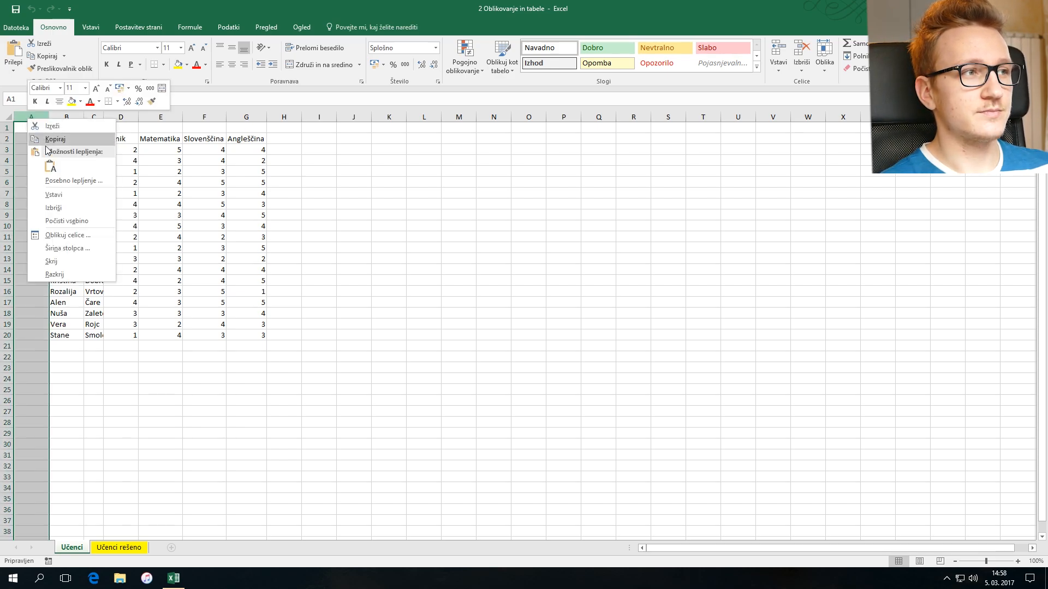
pyautogui.click(67, 213)
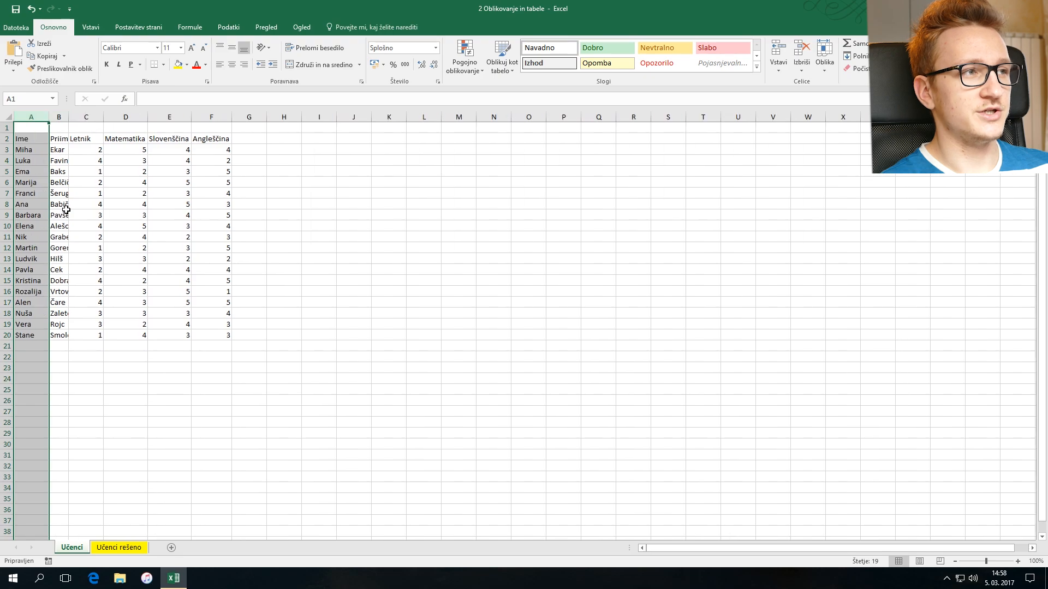
pyautogui.rightClick(7, 129)
pyautogui.click(33, 215)
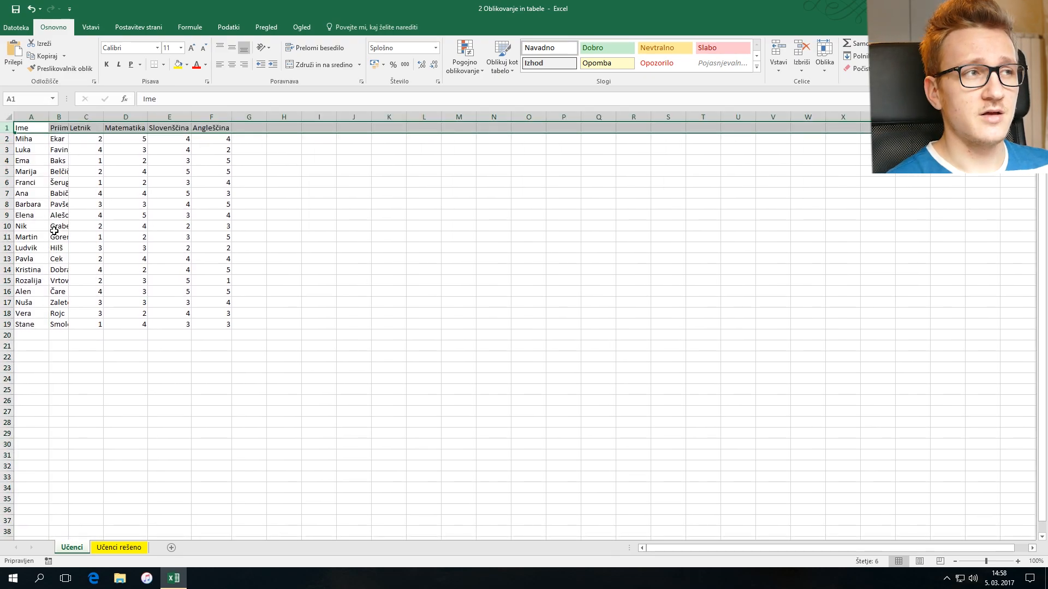
# Insert an empty column before the Ime column
pyautogui.rightClick(30, 118)
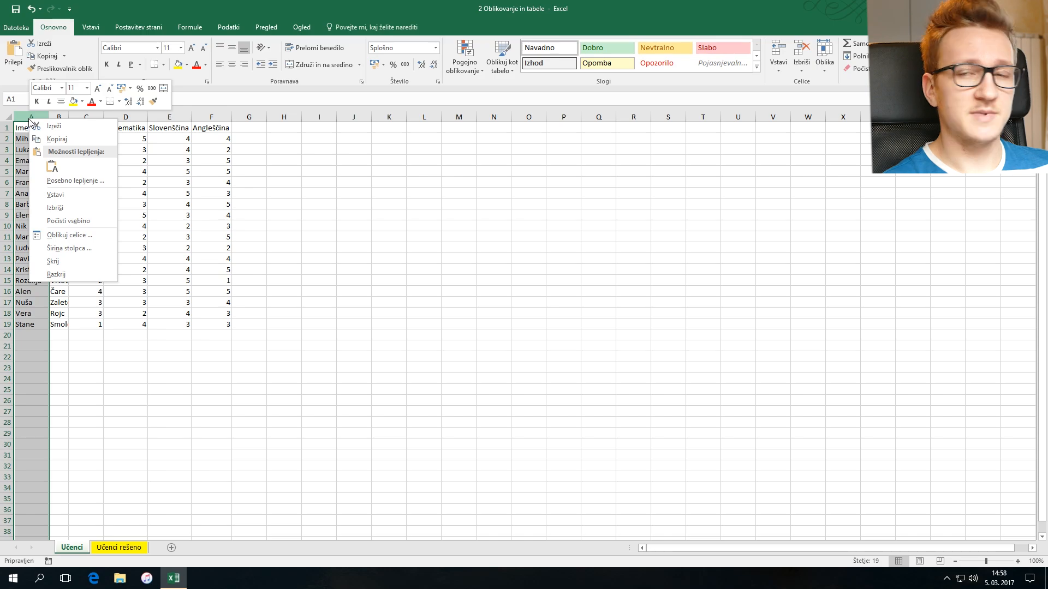
pyautogui.click(60, 194)
pyautogui.click(94, 335)
# Widen column C just enough to fit the full Priimek entries
pyautogui.scroll(4, 100, 289)
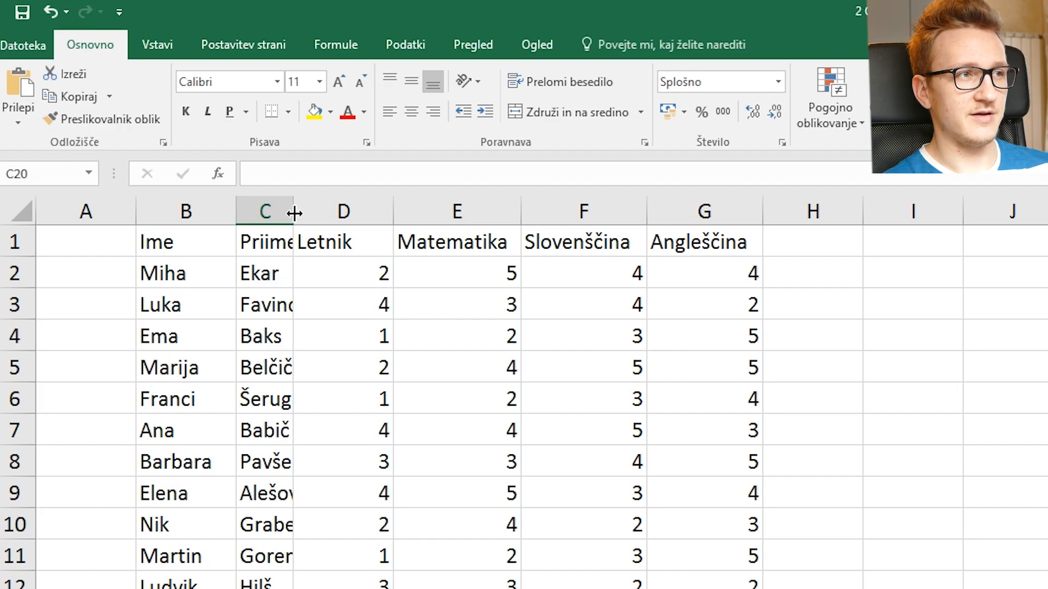
pyautogui.moveTo(295, 213); pyautogui.dragTo(383, 213)
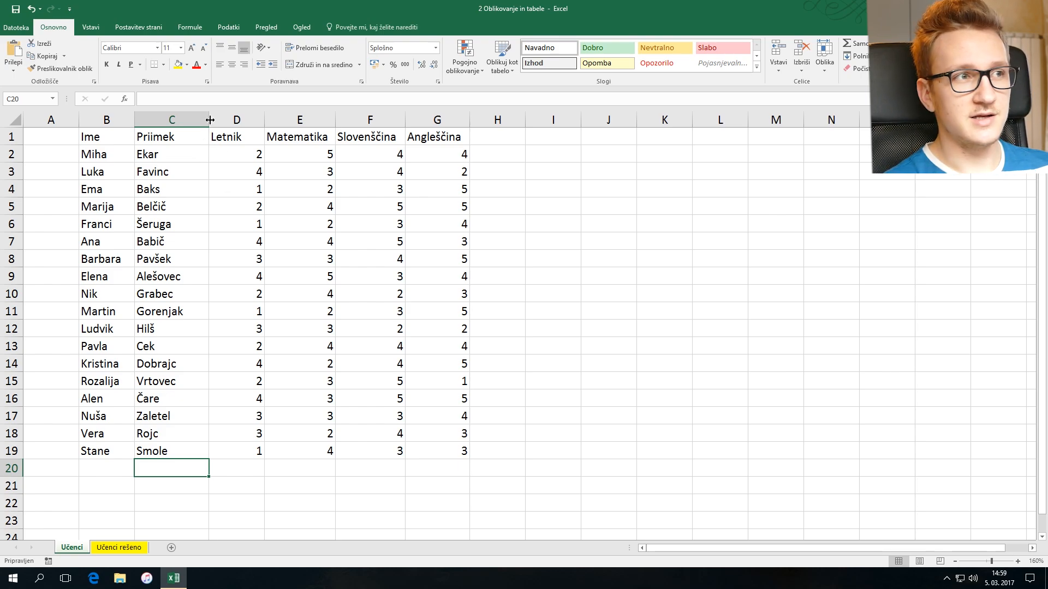
pyautogui.moveTo(210, 120); pyautogui.dragTo(189, 119)
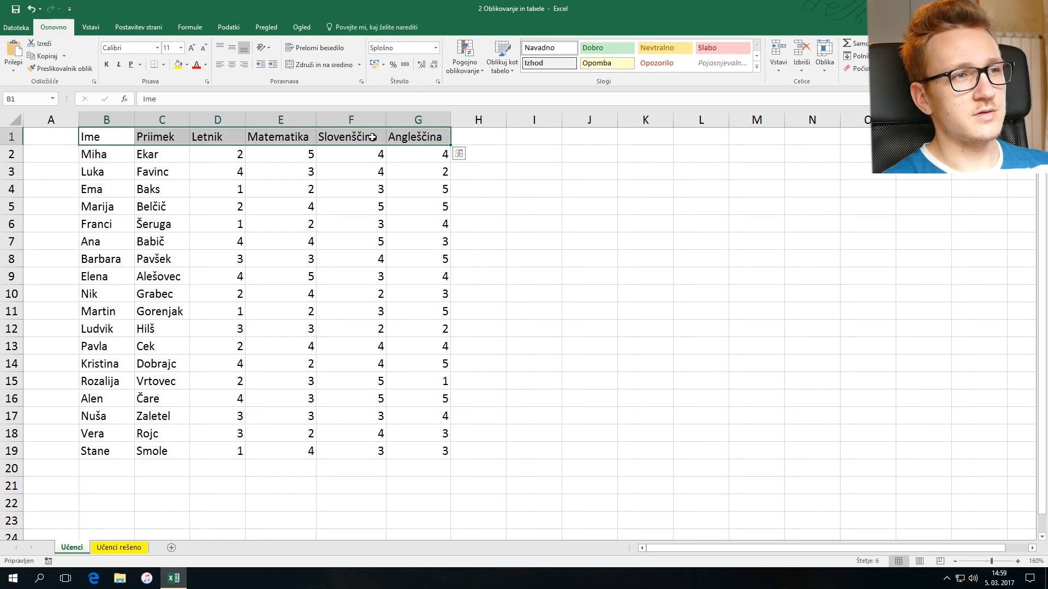
# Fill the header cells B1:G1 with the standard green color
pyautogui.moveTo(420, 137); pyautogui.dragTo(132, 136)
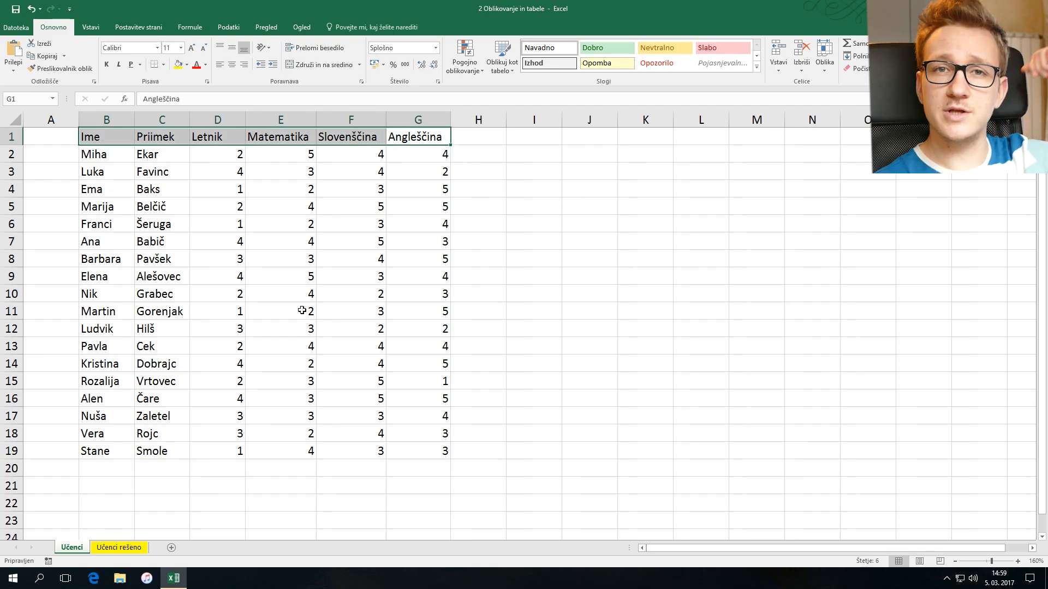
pyautogui.moveTo(104, 137); pyautogui.dragTo(411, 133)
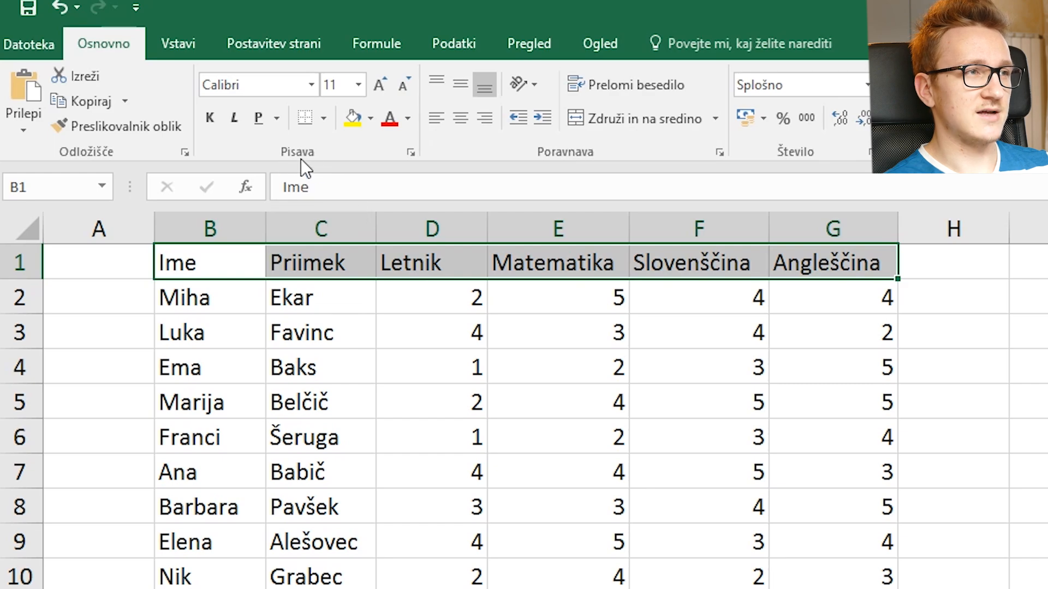
pyautogui.click(369, 119)
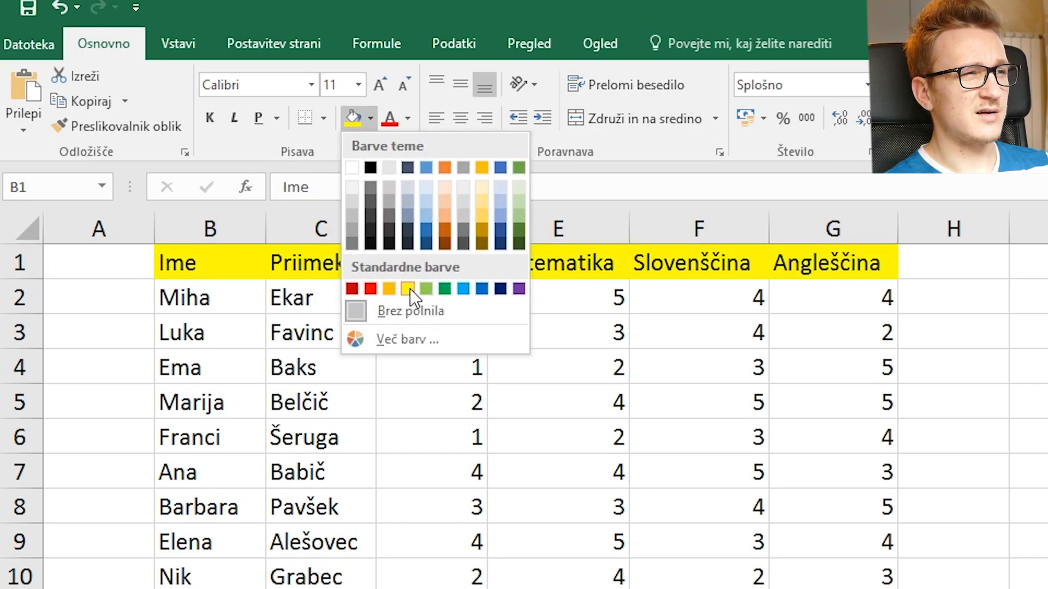
pyautogui.click(444, 289)
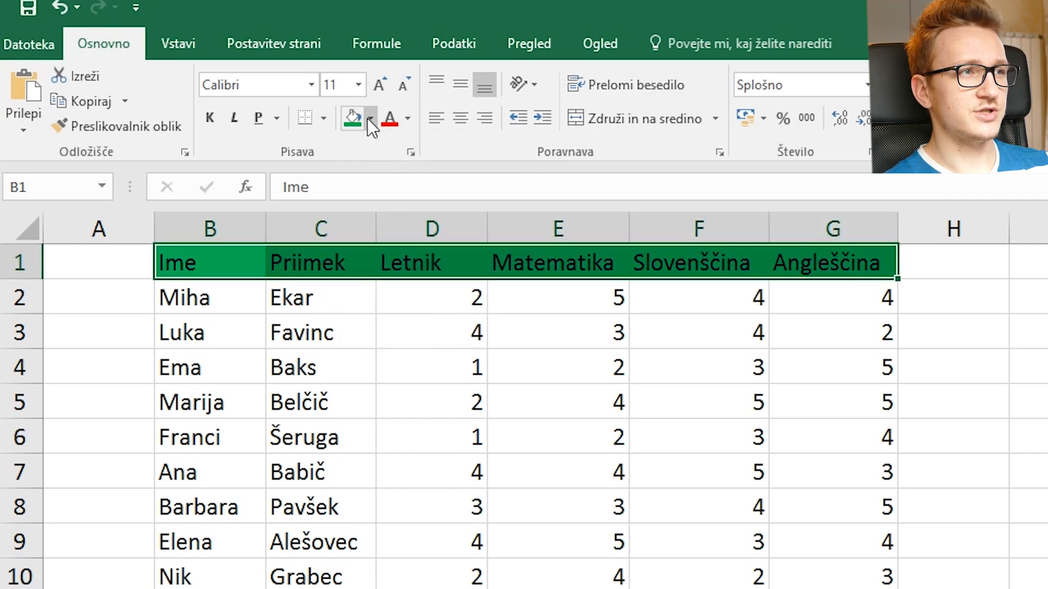
# Make the header text in B1:G1 white and bold
pyautogui.click(410, 119)
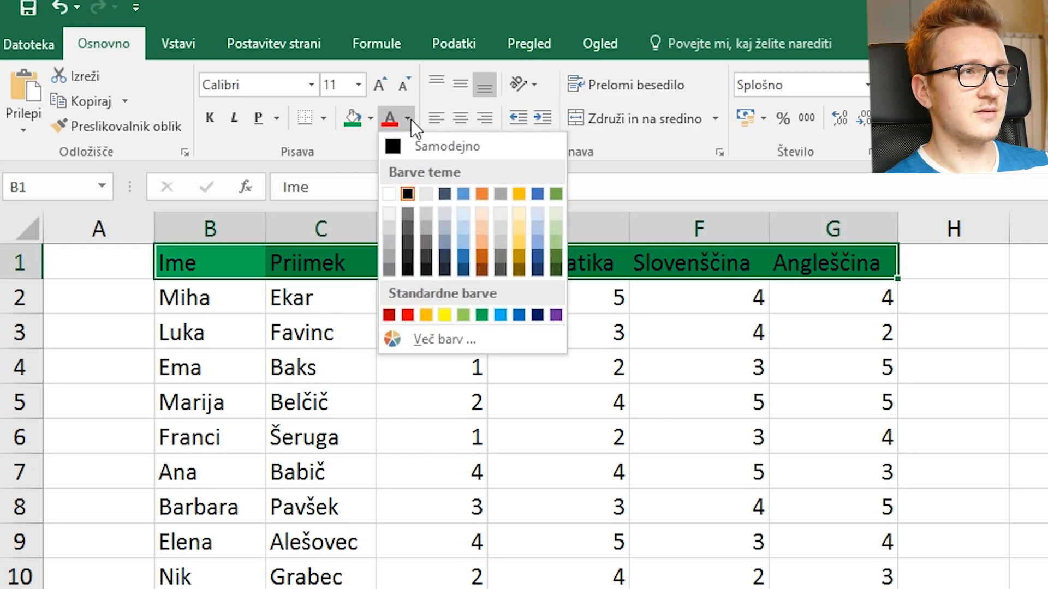
pyautogui.click(392, 192)
pyautogui.click(417, 515)
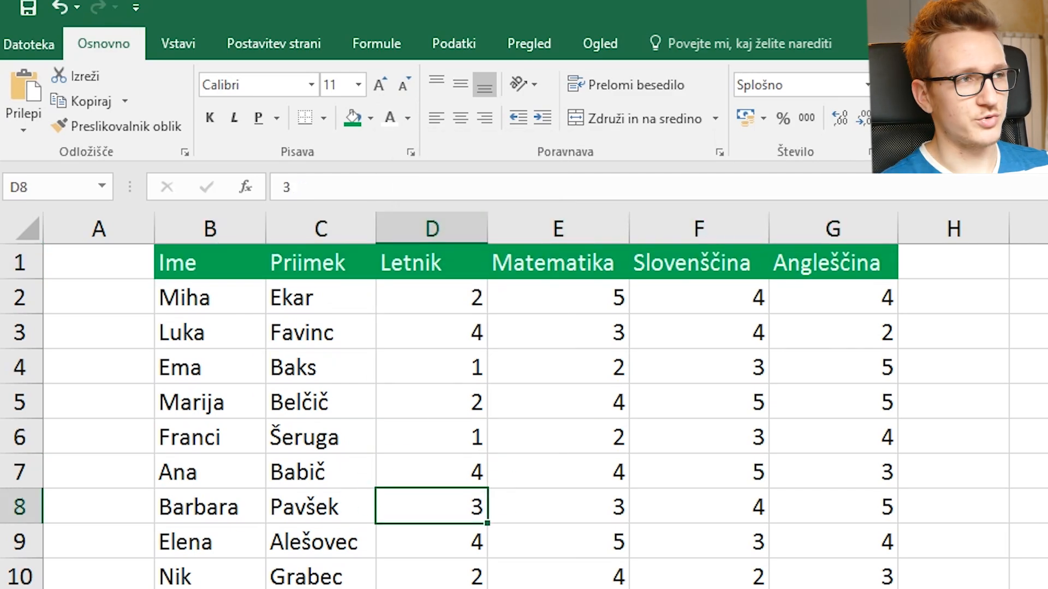
pyautogui.moveTo(208, 262); pyautogui.dragTo(808, 240)
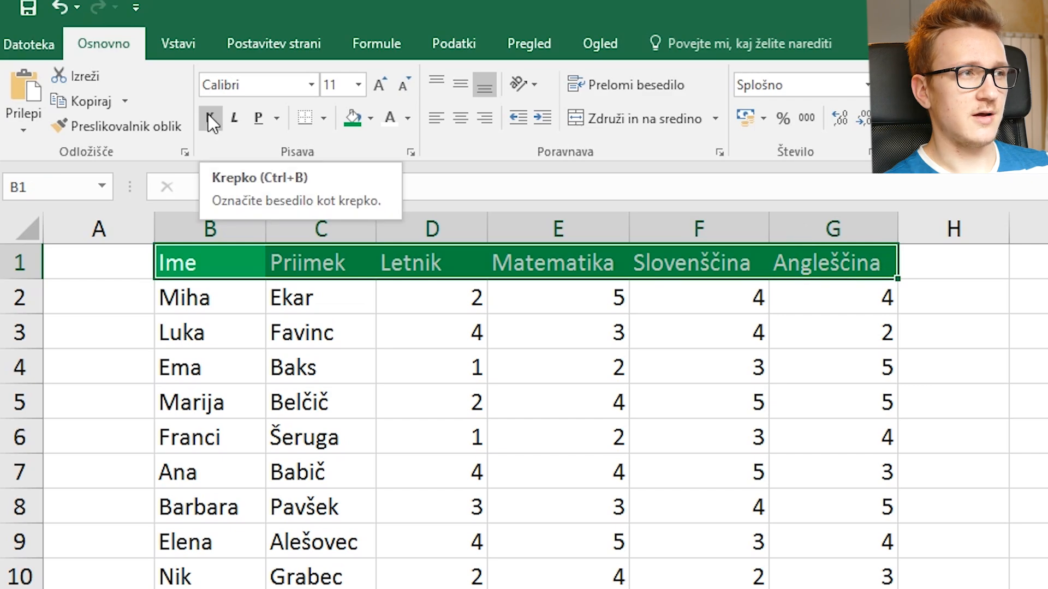
pyautogui.click(209, 114)
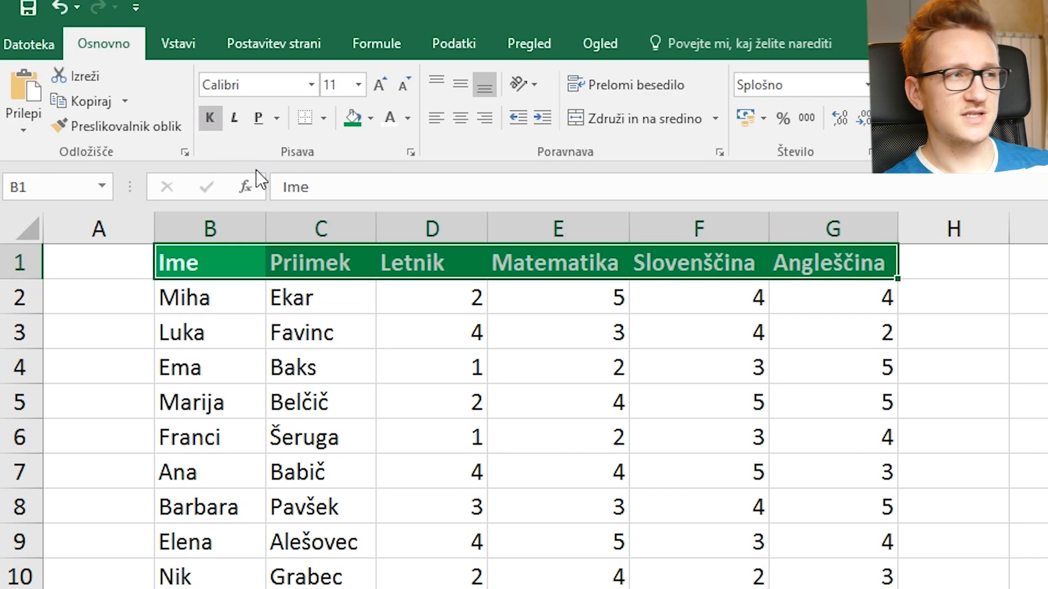
# Set the header text to font size 15 and shrink it back to 11
pyautogui.click(327, 85)
pyautogui.write('15')
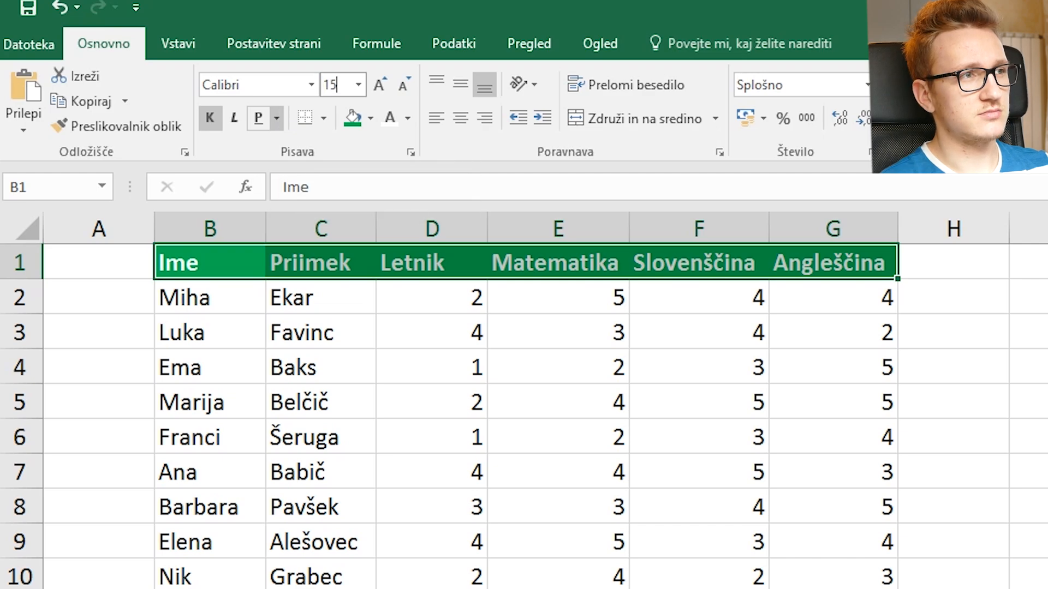
pyautogui.press('Return')
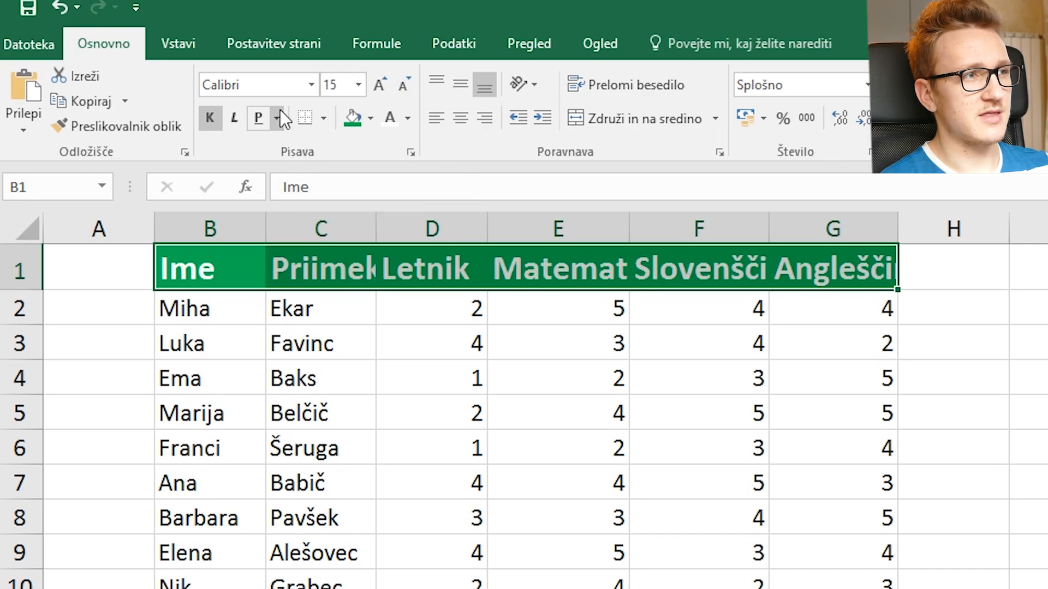
pyautogui.click(401, 90)
pyautogui.click(401, 91)
pyautogui.click(401, 91)
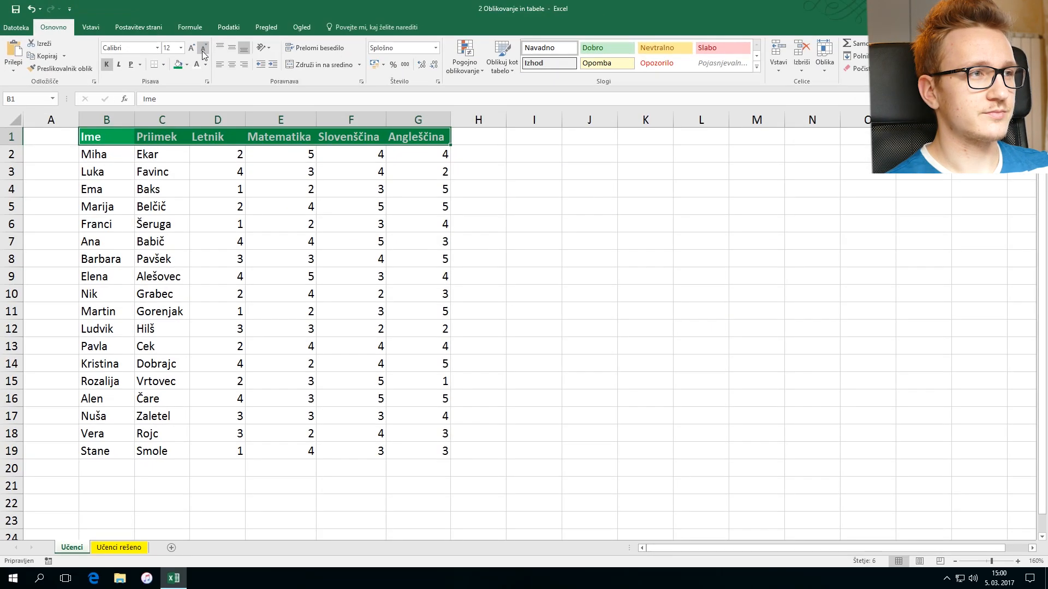
# Change the font of the header cells B1:G1 to Segoe UI
pyautogui.click(157, 48)
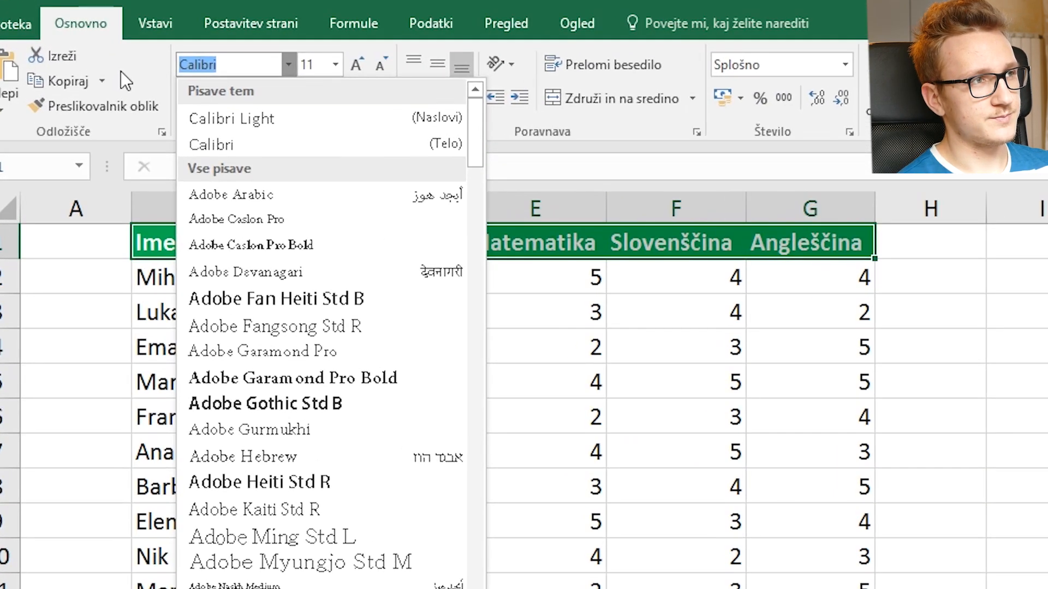
pyautogui.write('Segoe UI')
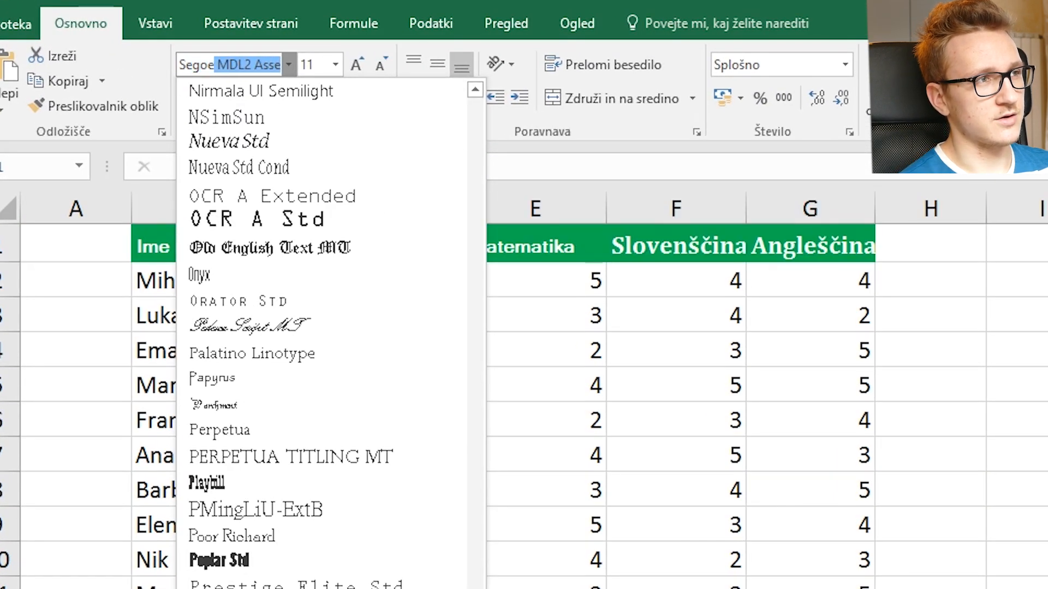
pyautogui.press('Return')
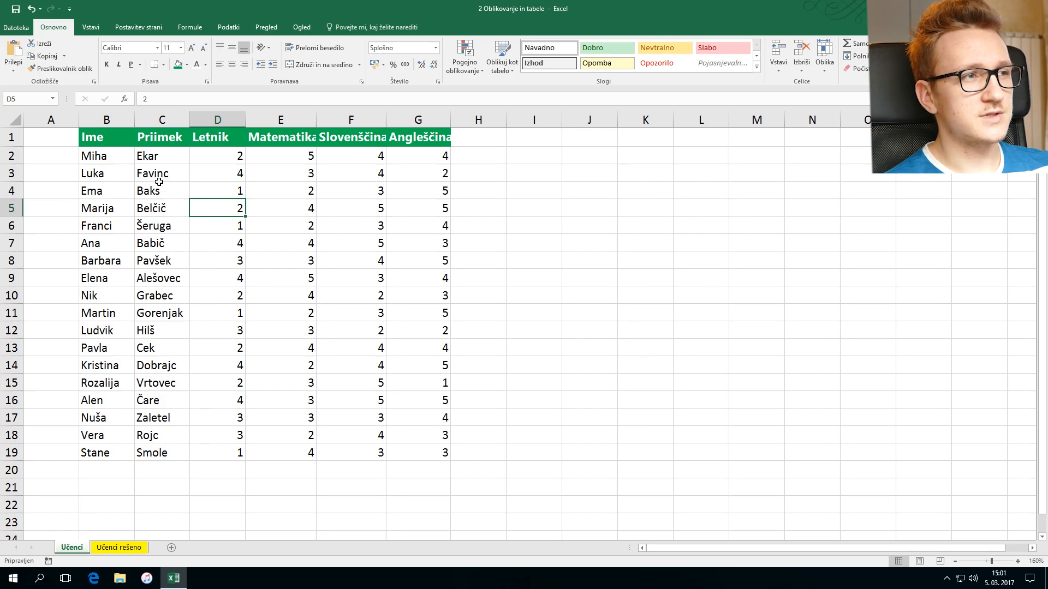
# Fill the first-name and surname cells B2:C19 with a light grey theme color
pyautogui.moveTo(157, 156); pyautogui.dragTo(111, 454)
pyautogui.click(186, 64)
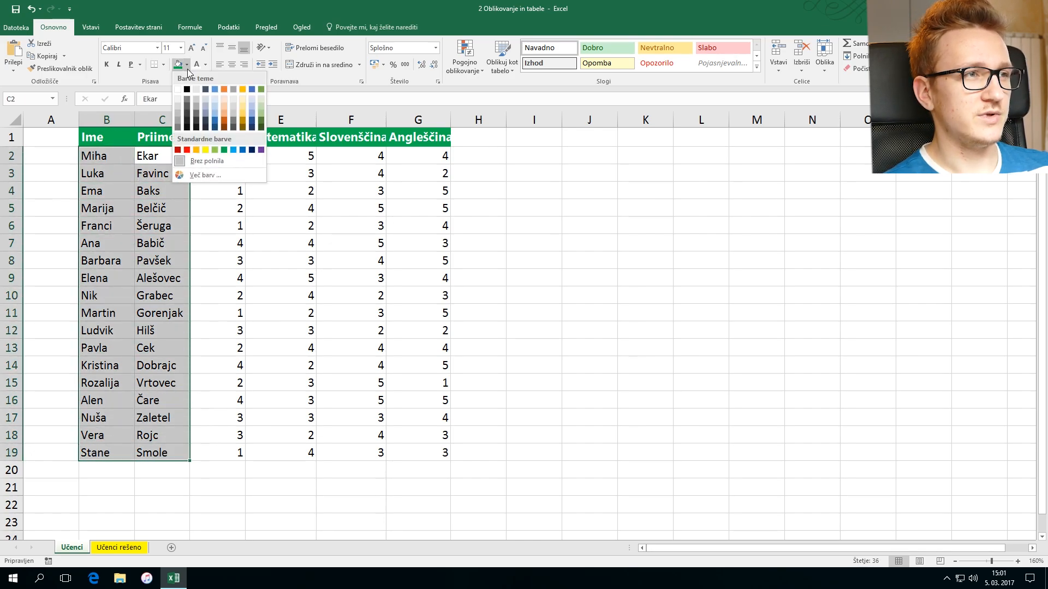
pyautogui.click(178, 109)
pyautogui.click(159, 192)
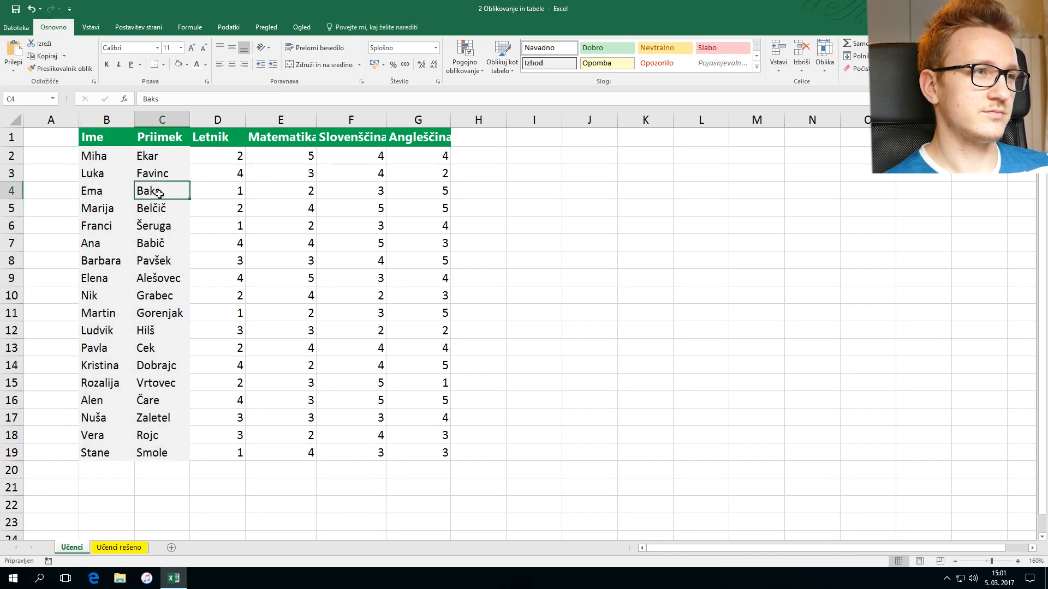
# Autofit the widths of columns B, D, E, F and G to their contents
pyautogui.doubleClick(318, 116)
pyautogui.doubleClick(397, 119)
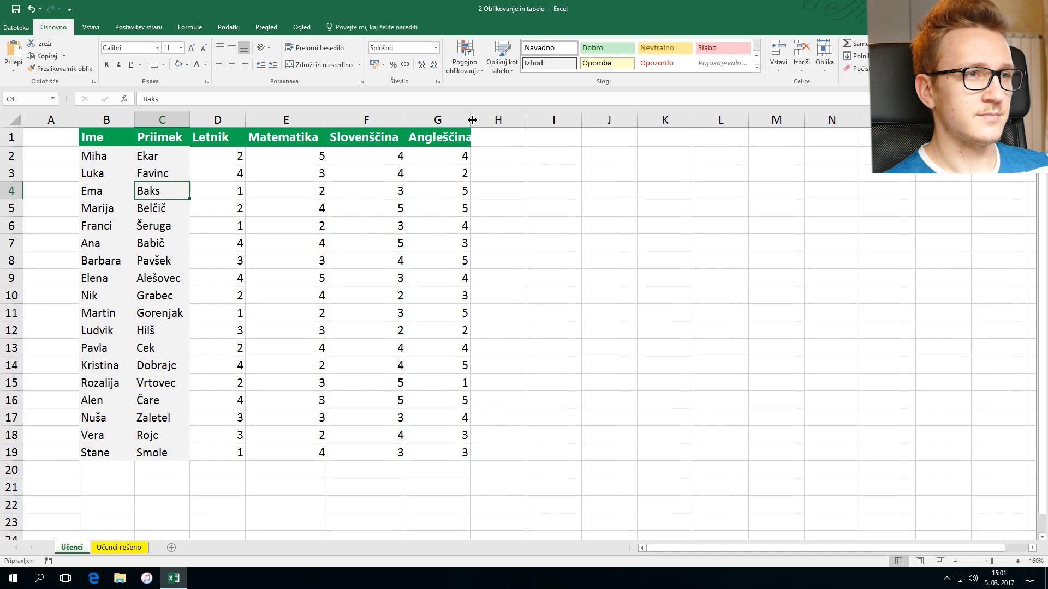
pyautogui.doubleClick(473, 119)
pyautogui.doubleClick(245, 117)
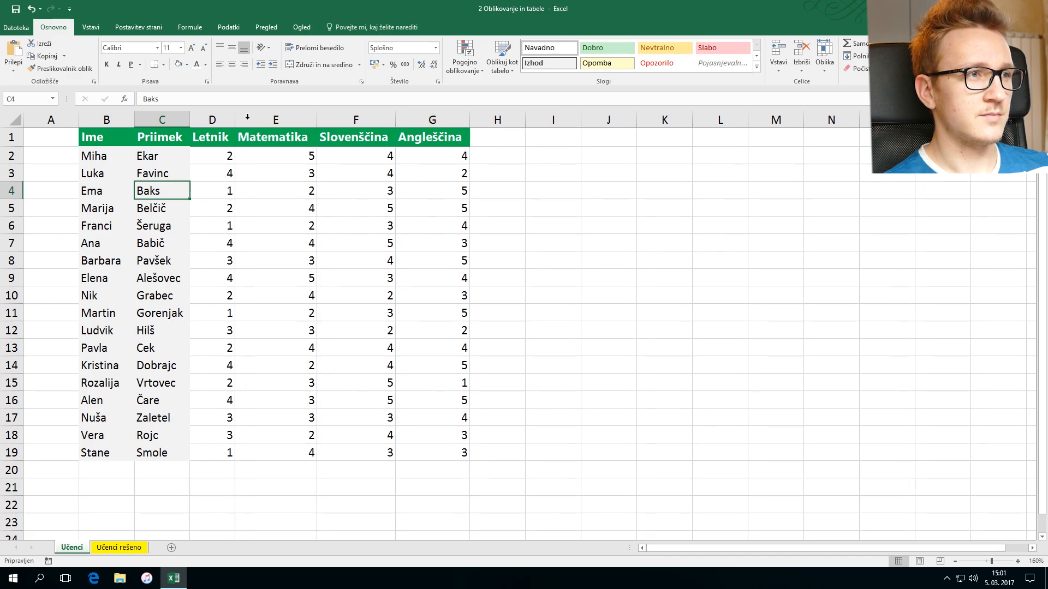
pyautogui.doubleClick(134, 119)
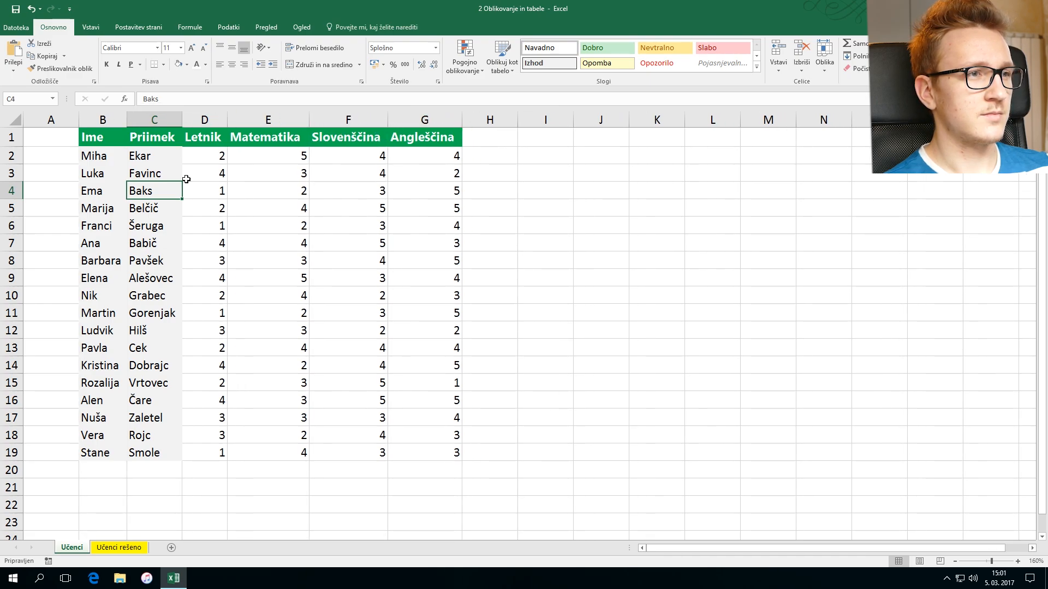
pyautogui.click(264, 440)
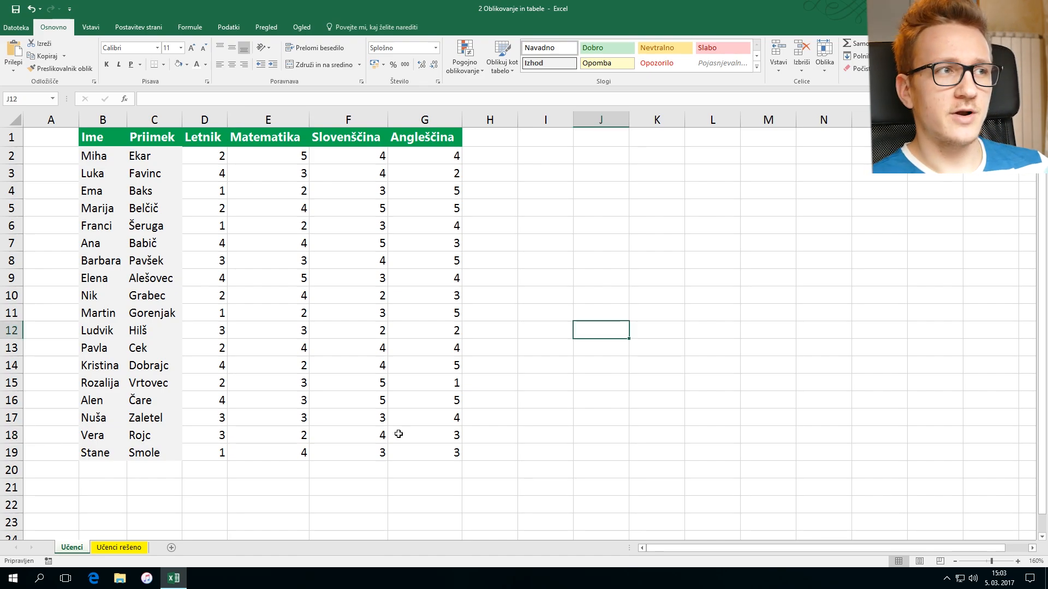
pyautogui.hotkey('ctrl', 'End')
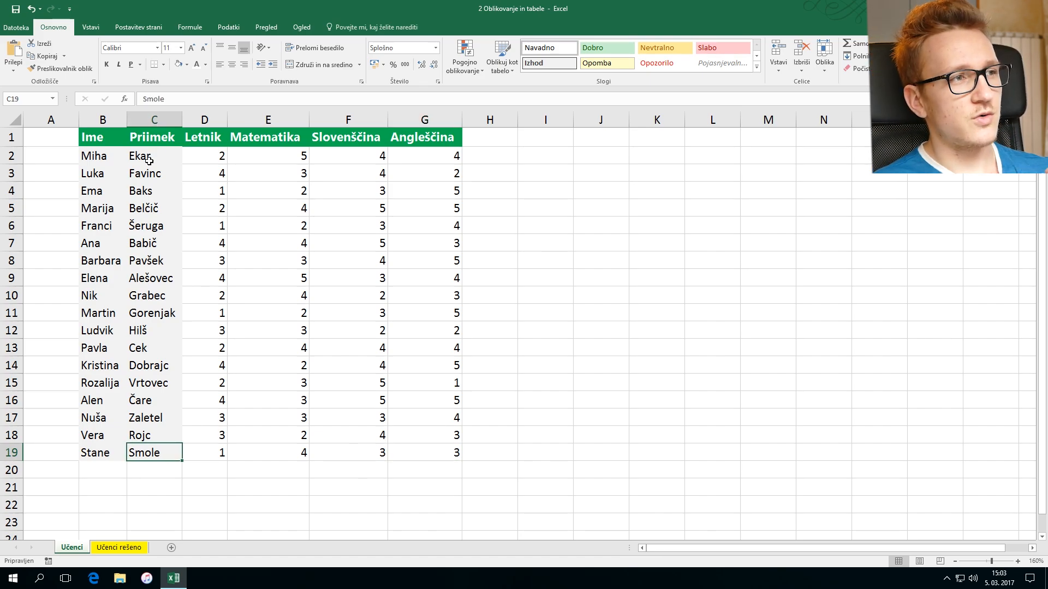
pyautogui.click(148, 158)
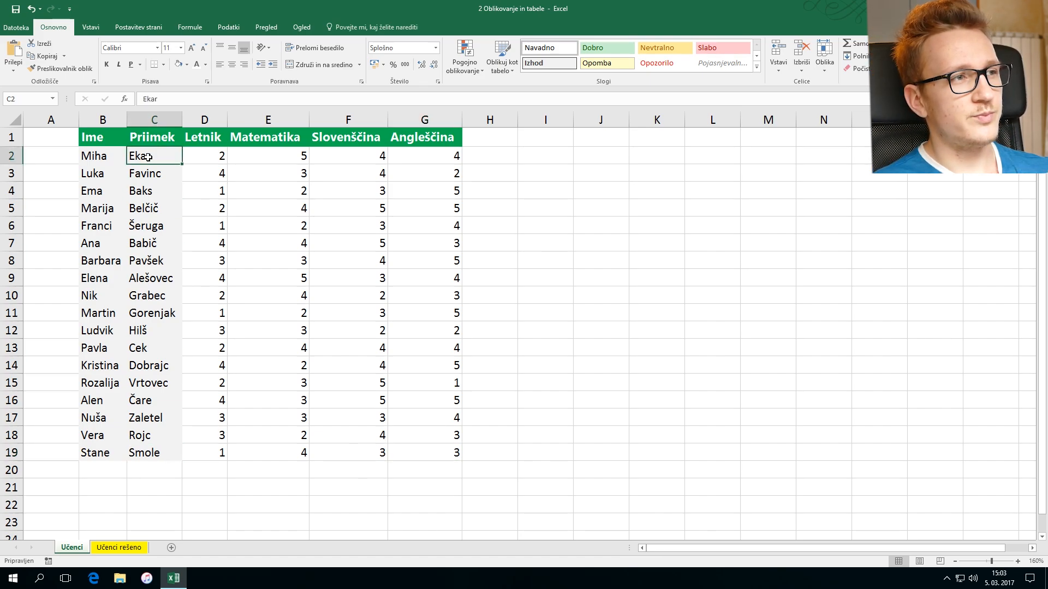
pyautogui.moveTo(148, 157); pyautogui.dragTo(151, 261)
pyautogui.moveTo(196, 169); pyautogui.dragTo(234, 343)
pyautogui.moveTo(96, 156); pyautogui.dragTo(143, 153)
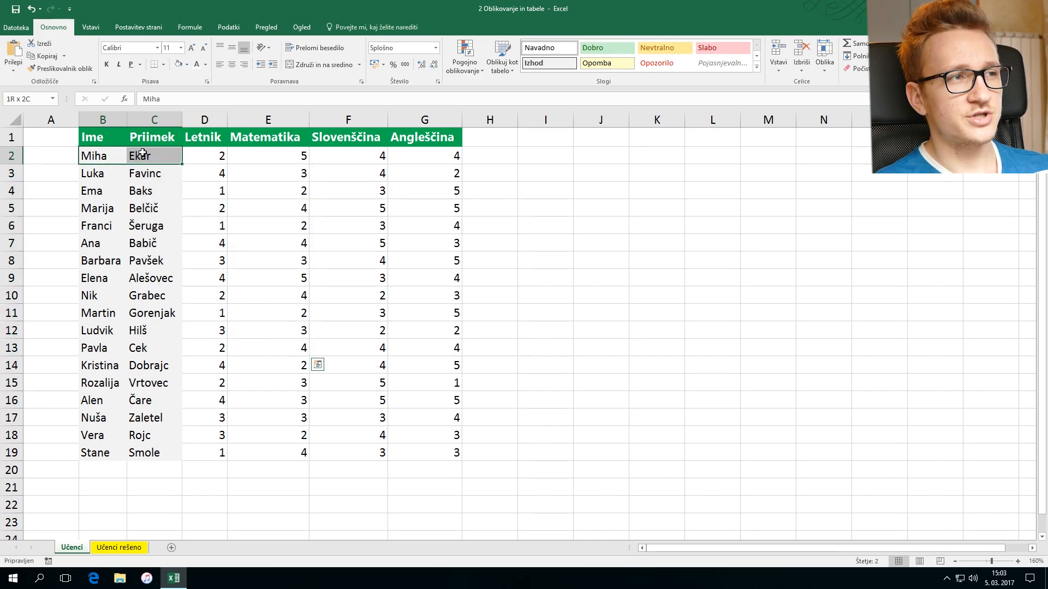
pyautogui.click(213, 161)
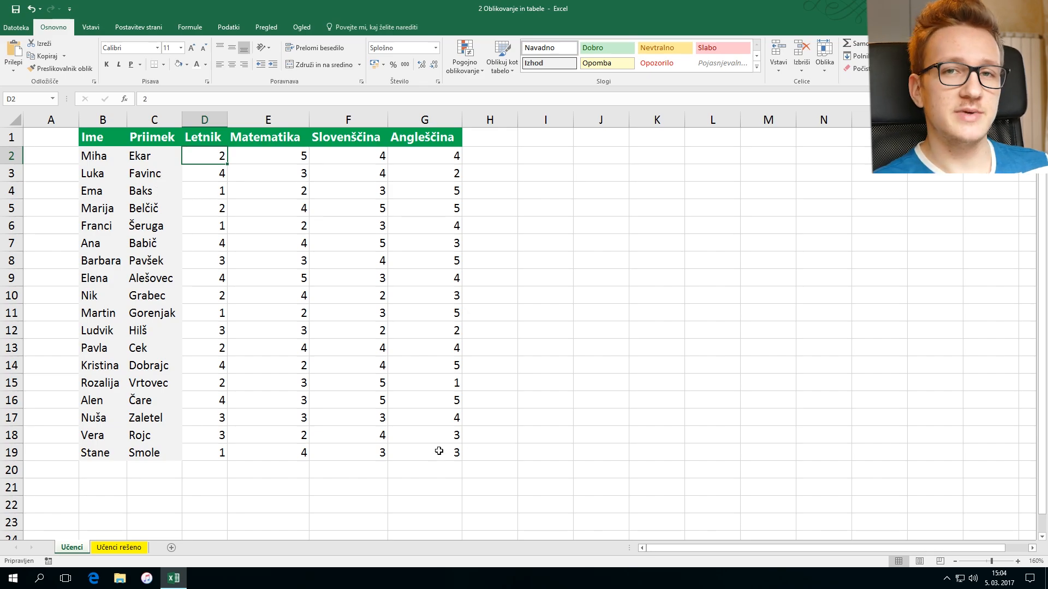
# Convert the range B1:G19 into a table that has headers
pyautogui.moveTo(439, 451); pyautogui.dragTo(113, 143)
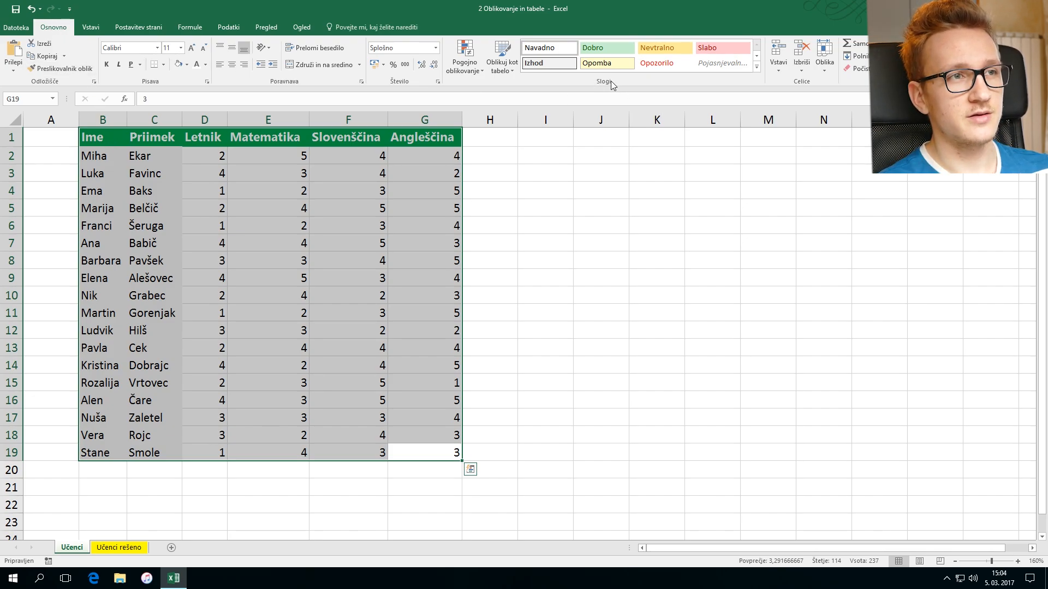
pyautogui.click(502, 66)
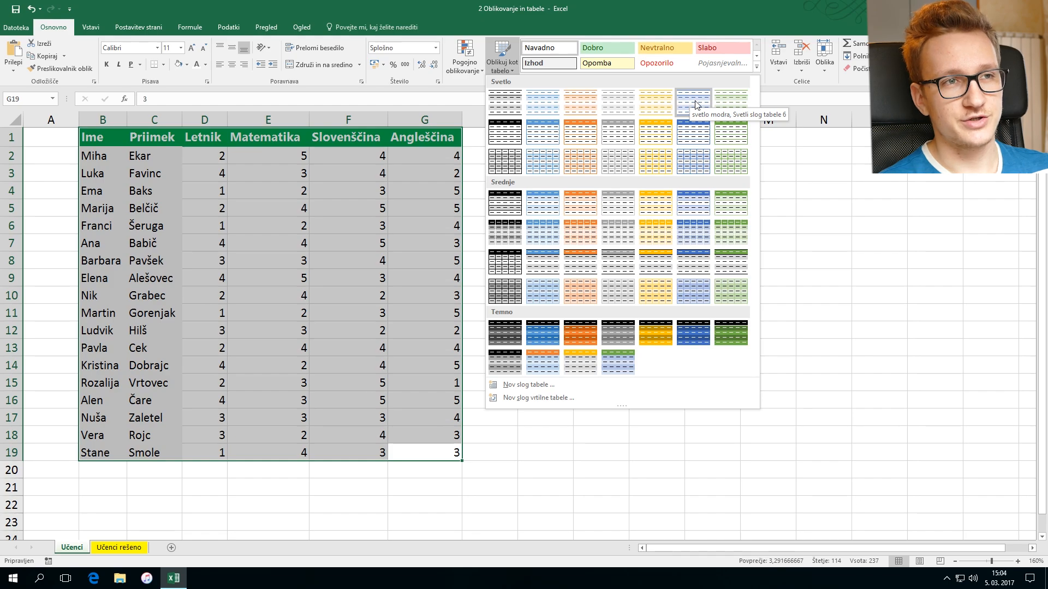
pyautogui.press('Escape')
pyautogui.hotkey('ctrl', 't')
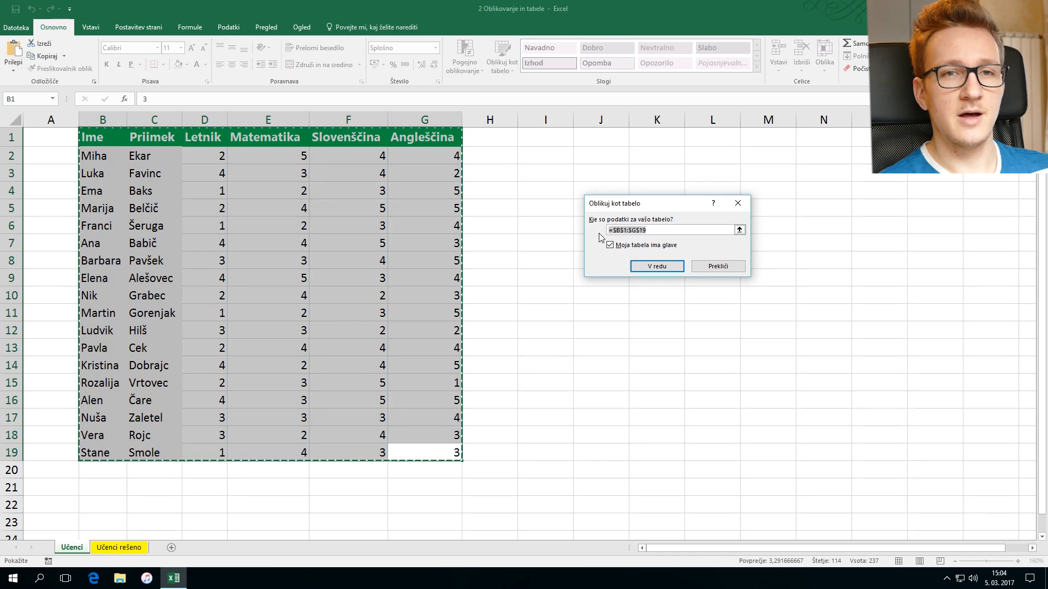
pyautogui.click(641, 271)
pyautogui.click(348, 260)
pyautogui.scroll(1, 179, 152)
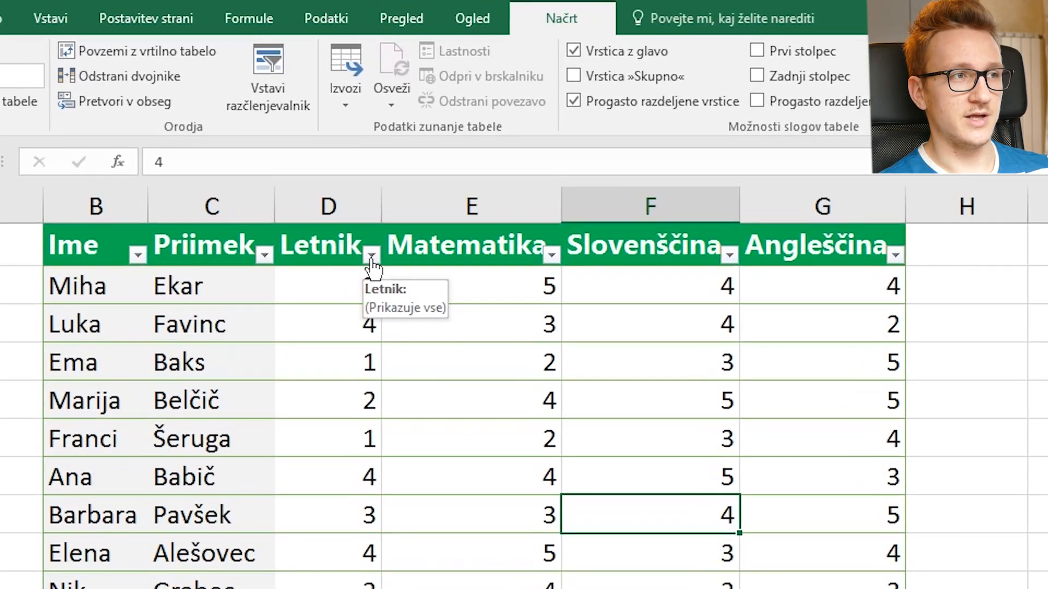
# Sort the table by the Letnik column from smallest to largest and check the grouping by year
pyautogui.click(371, 254)
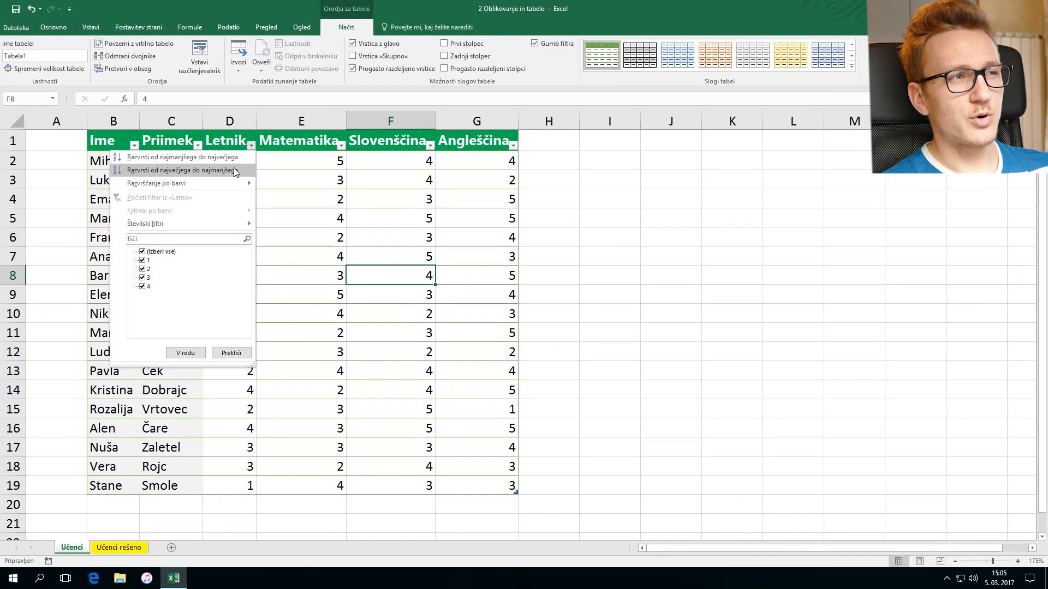
pyautogui.click(234, 158)
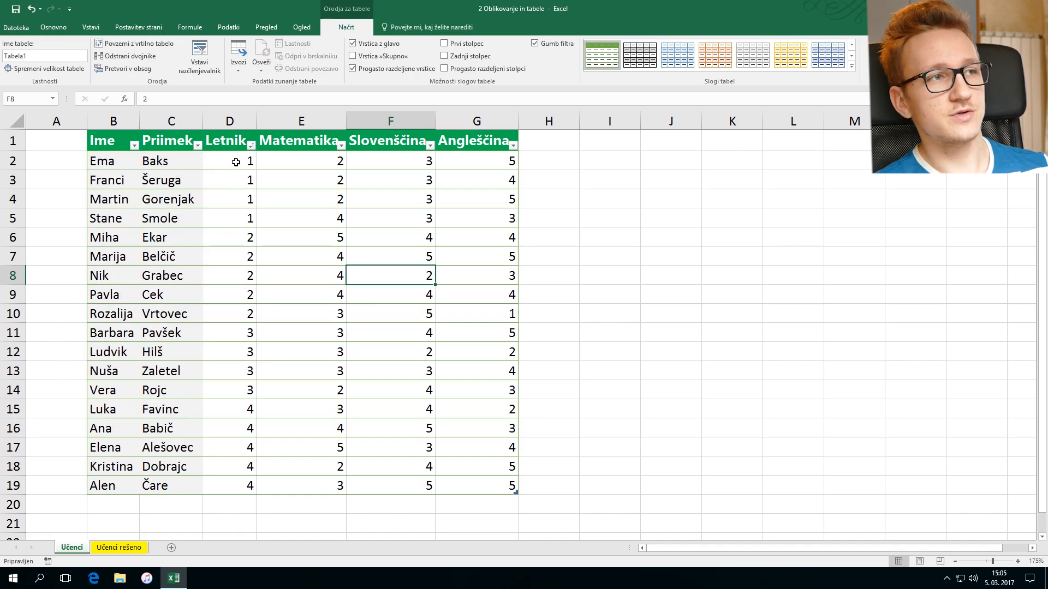
pyautogui.moveTo(236, 161); pyautogui.dragTo(234, 334)
pyautogui.moveTo(241, 367); pyautogui.dragTo(243, 391)
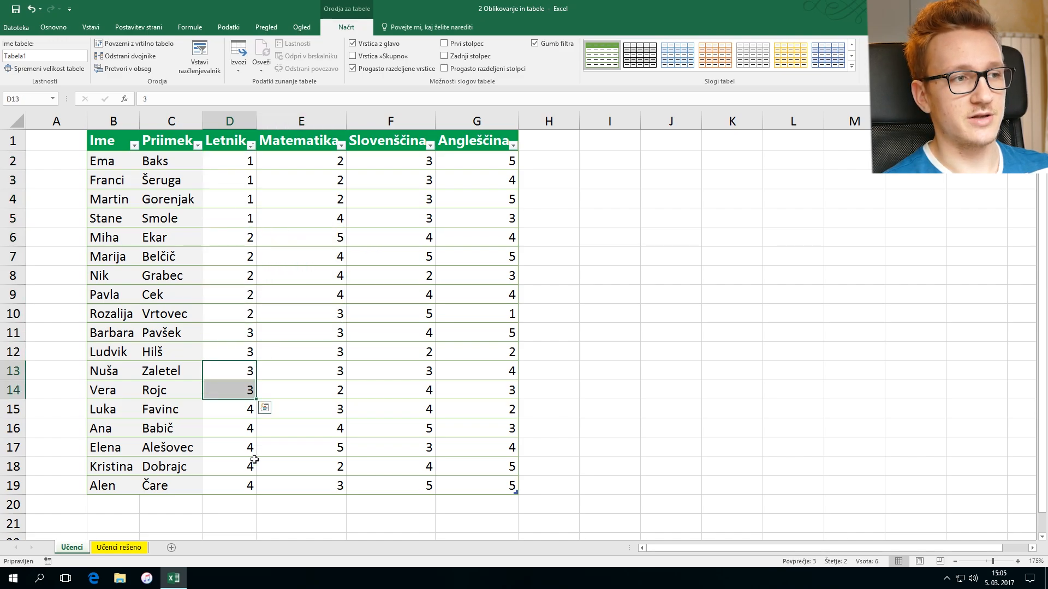
pyautogui.click(284, 180)
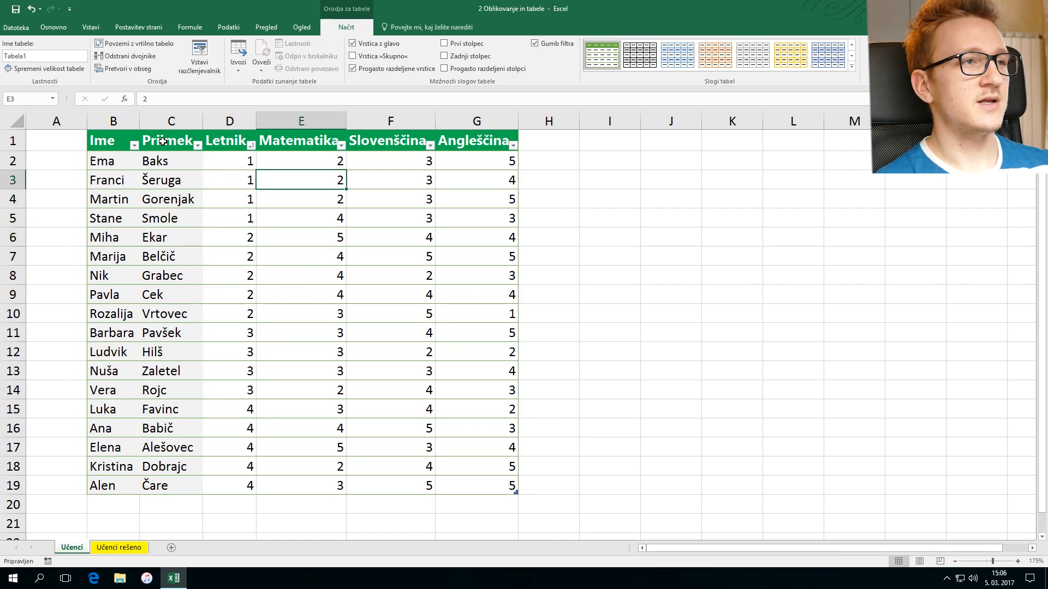
# Sort the table alphabetically by the Priimek column in ascending order and check the surname order
pyautogui.click(199, 146)
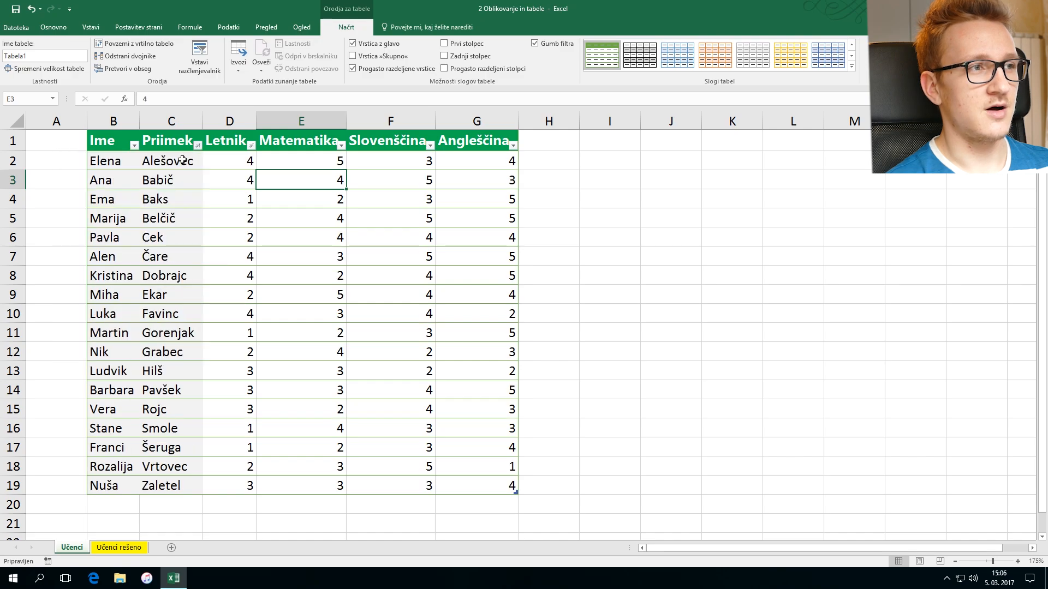
pyautogui.click(183, 158)
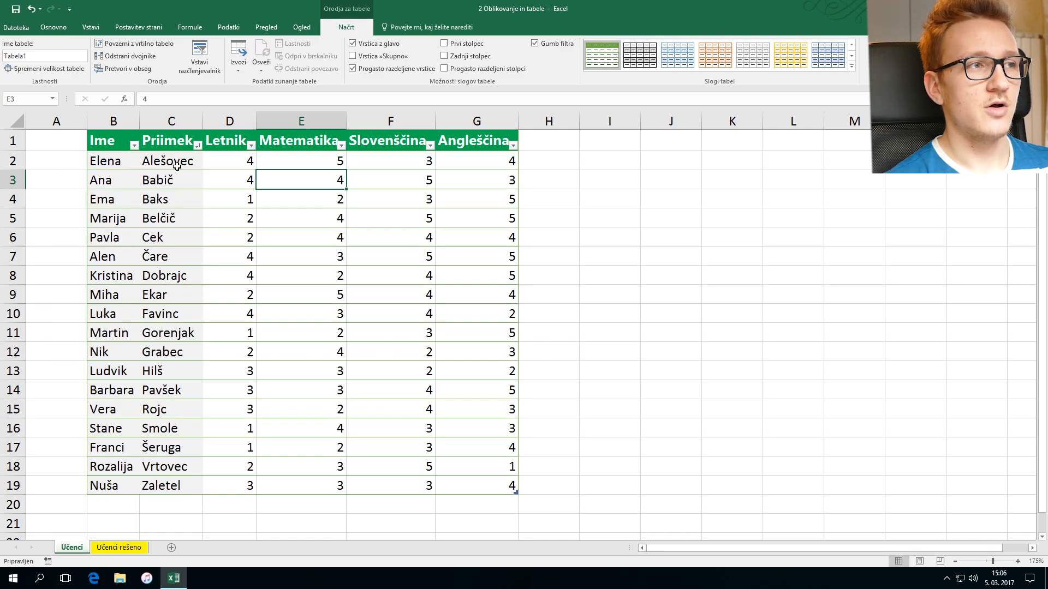
pyautogui.click(179, 162)
pyautogui.moveTo(180, 161); pyautogui.dragTo(162, 467)
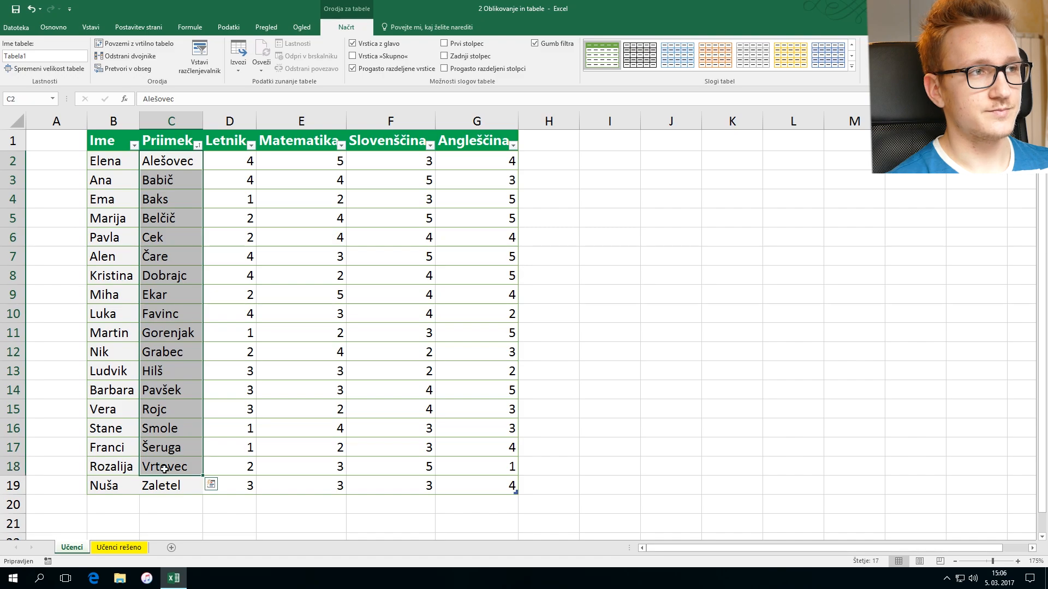
pyautogui.click(178, 372)
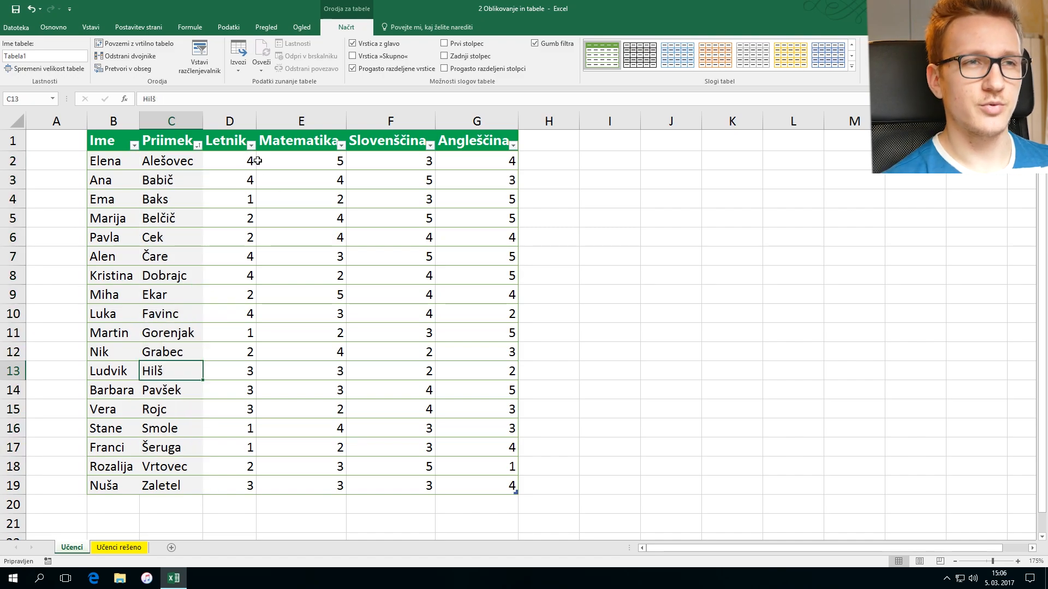
# Sort the surname-ordered table by Letnik from smallest to largest and check the surname order within each year
pyautogui.click(251, 145)
pyautogui.click(234, 157)
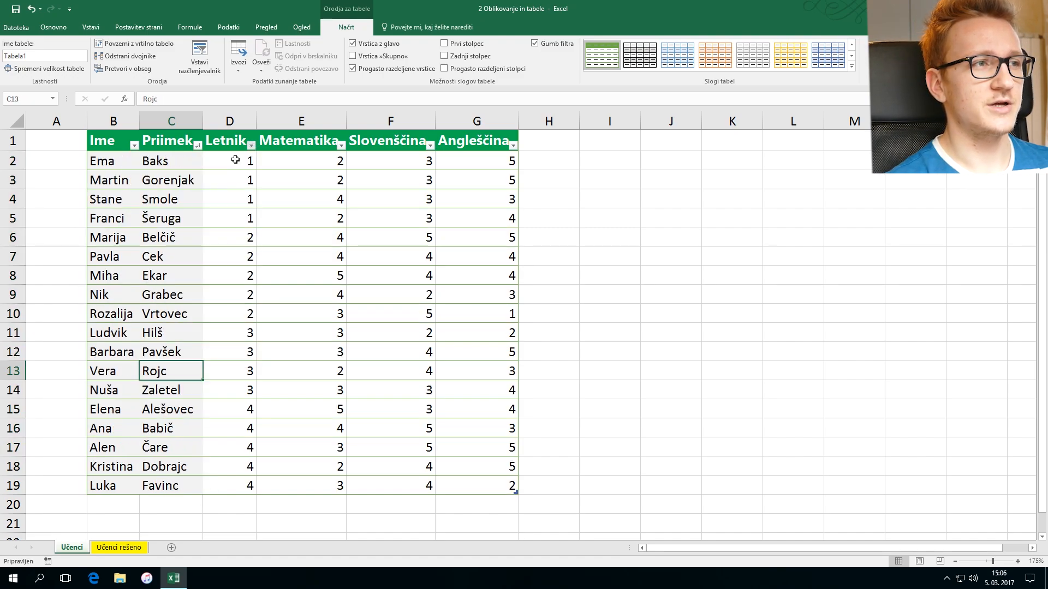
pyautogui.click(174, 168)
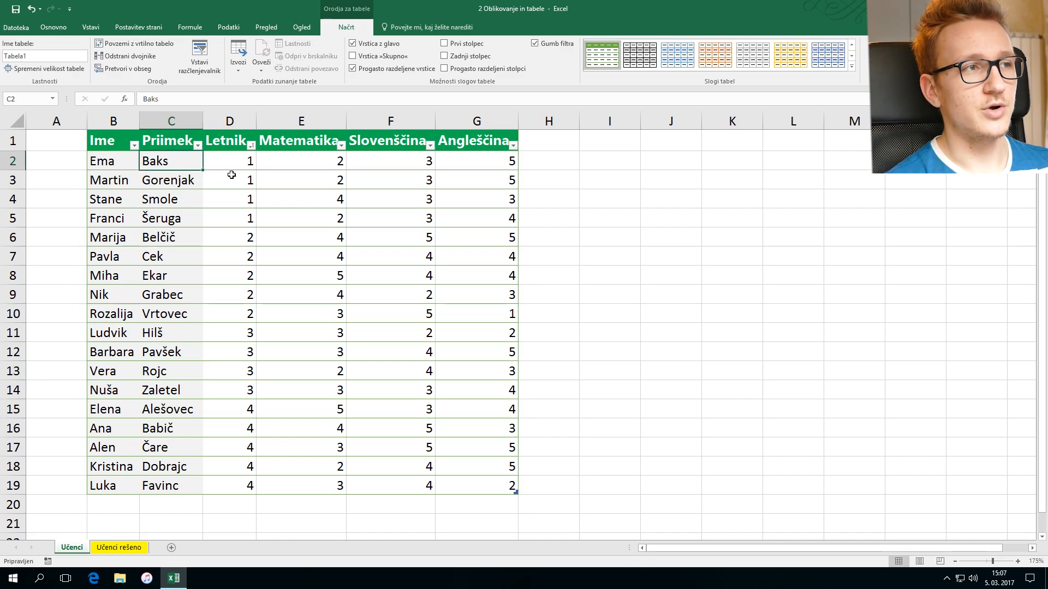
pyautogui.moveTo(240, 165); pyautogui.dragTo(234, 220)
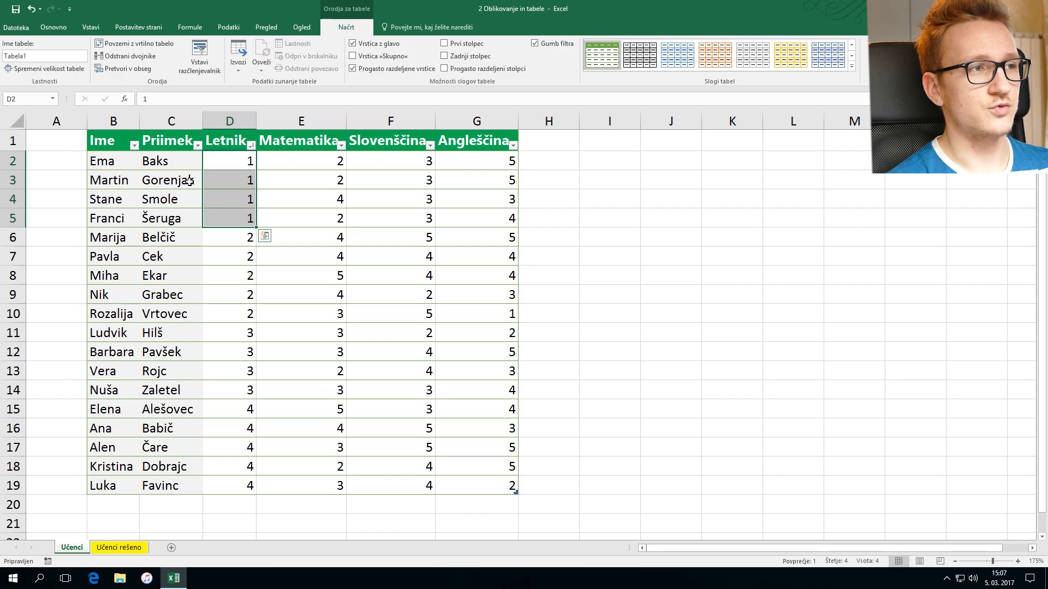
pyautogui.moveTo(184, 162); pyautogui.dragTo(173, 219)
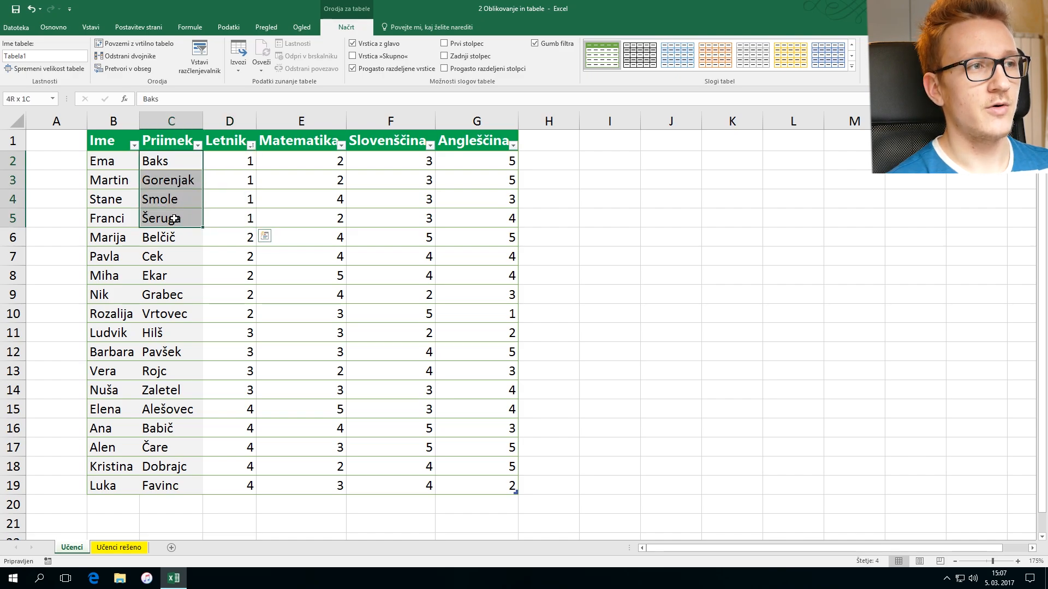
pyautogui.click(166, 164)
pyautogui.click(164, 174)
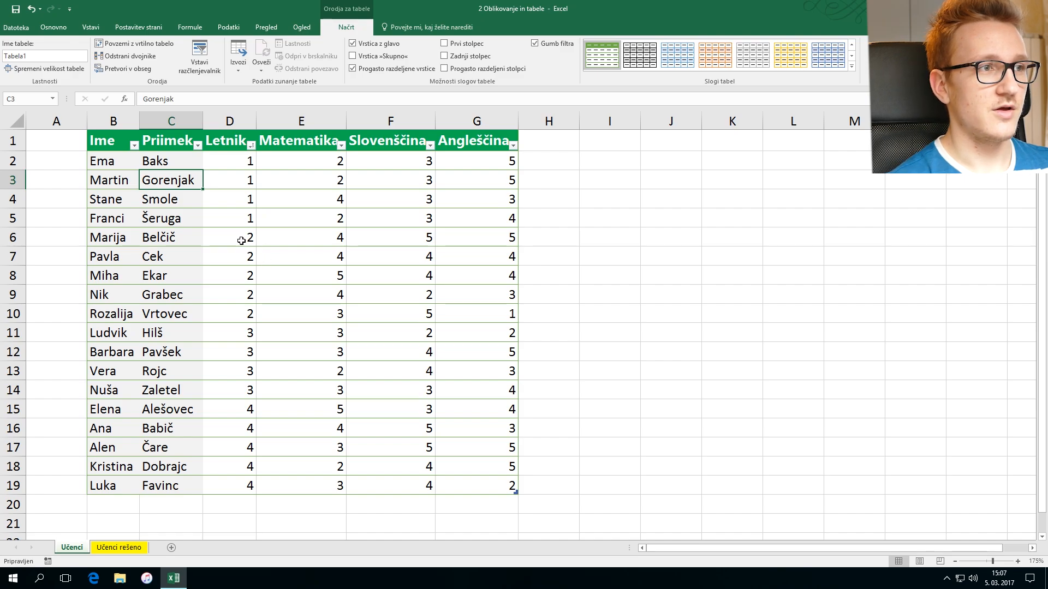
pyautogui.click(246, 240)
pyautogui.click(169, 239)
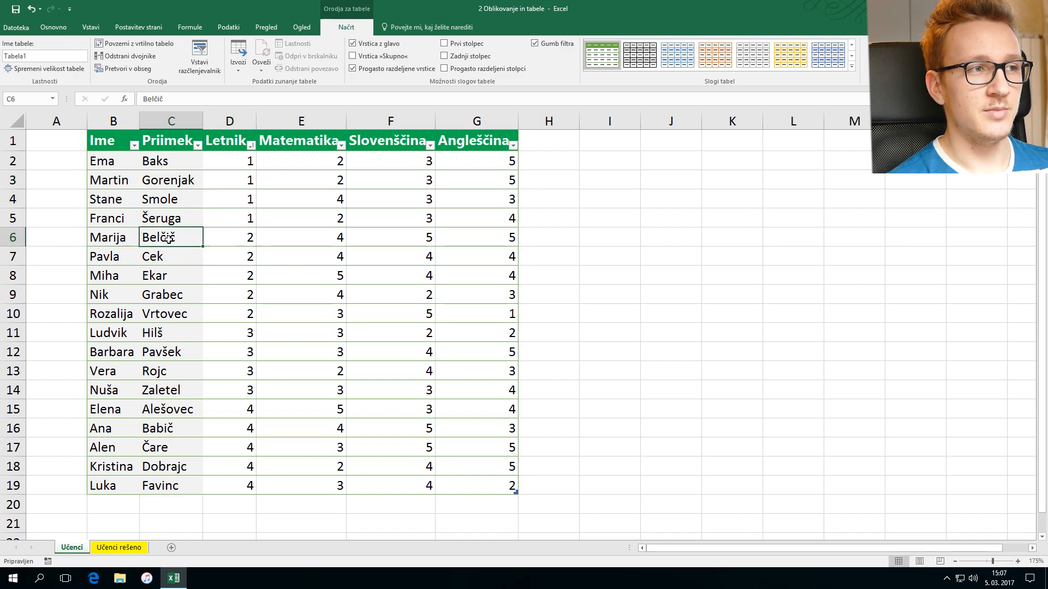
pyautogui.click(169, 260)
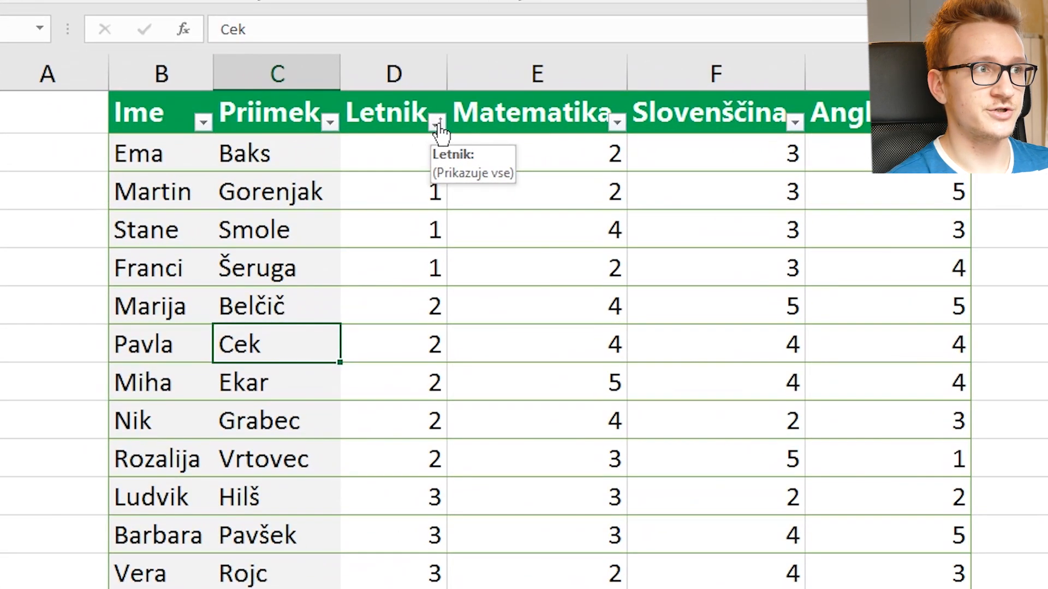
# Filter the Letnik column to show only the students in year 1
pyautogui.click(251, 145)
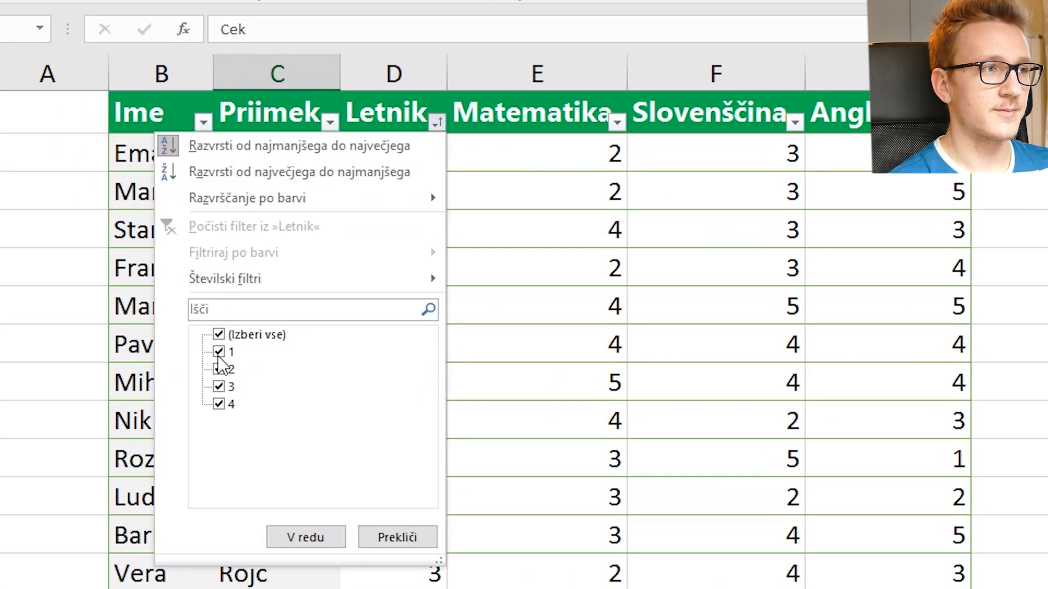
pyautogui.click(219, 334)
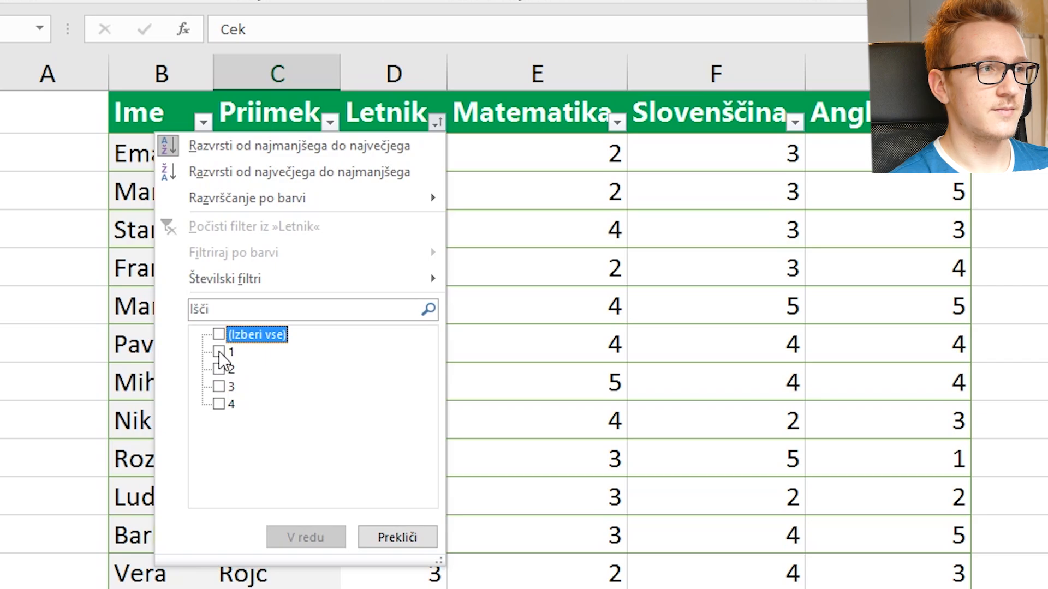
pyautogui.click(218, 351)
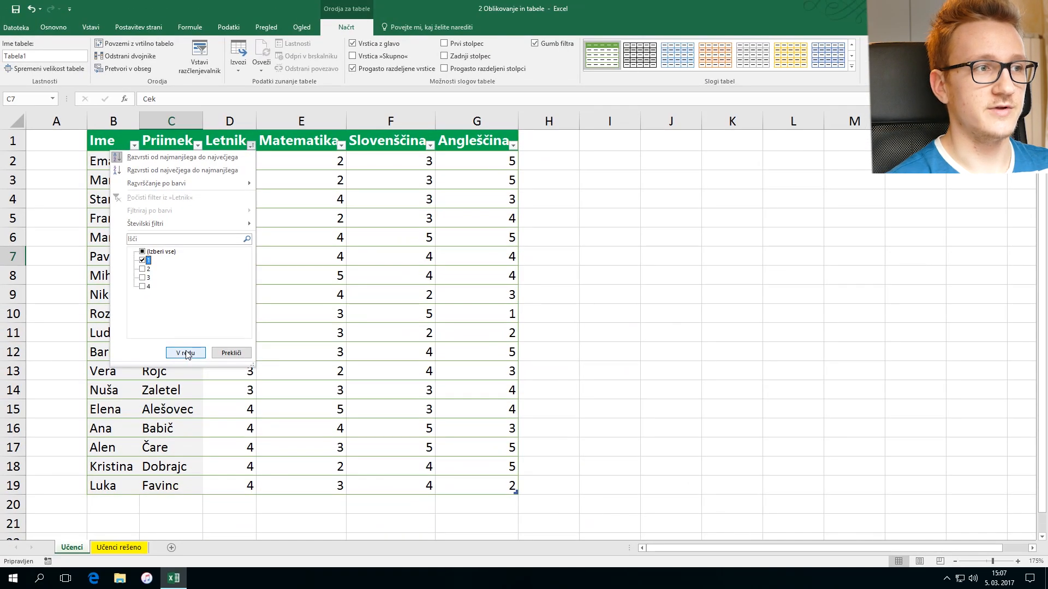
pyautogui.click(306, 537)
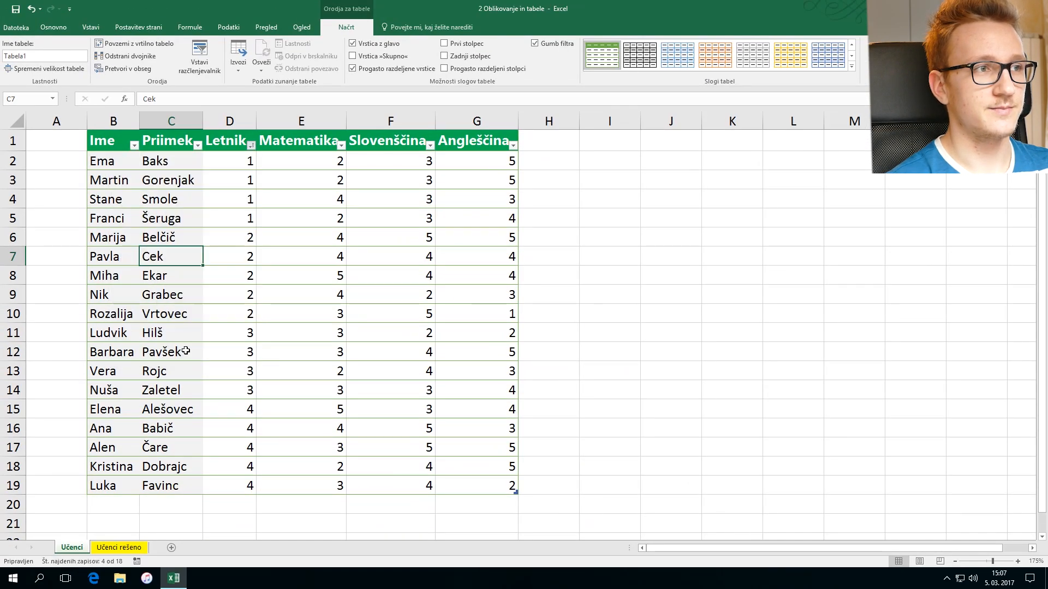
# Extend the Letnik filter to include year 4 together with year 1
pyautogui.click(252, 145)
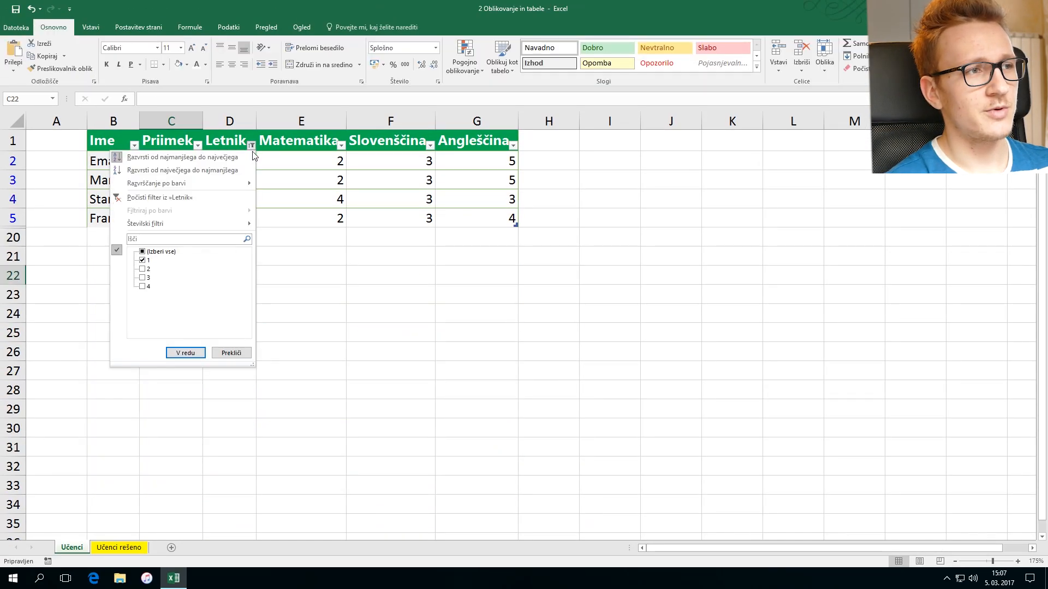
pyautogui.click(142, 286)
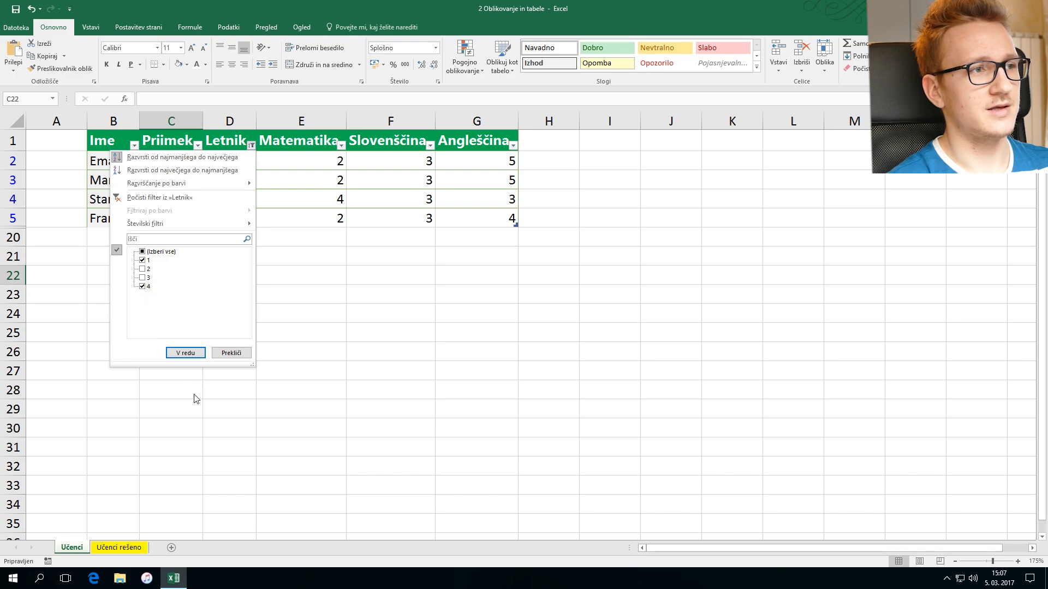
pyautogui.click(186, 353)
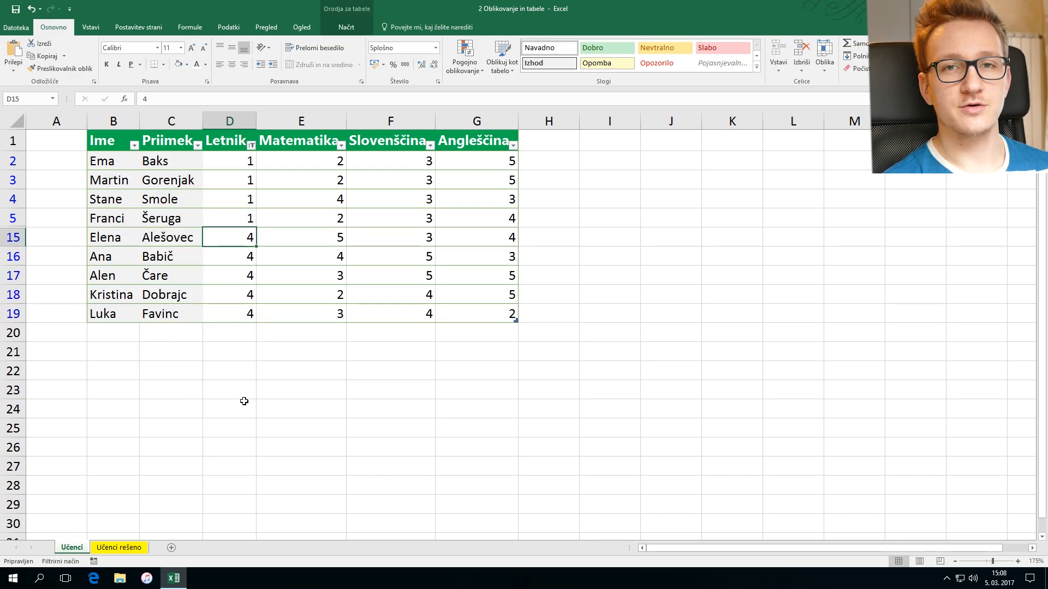
# Clear the Letnik filter from the table to show all students
pyautogui.click(291, 204)
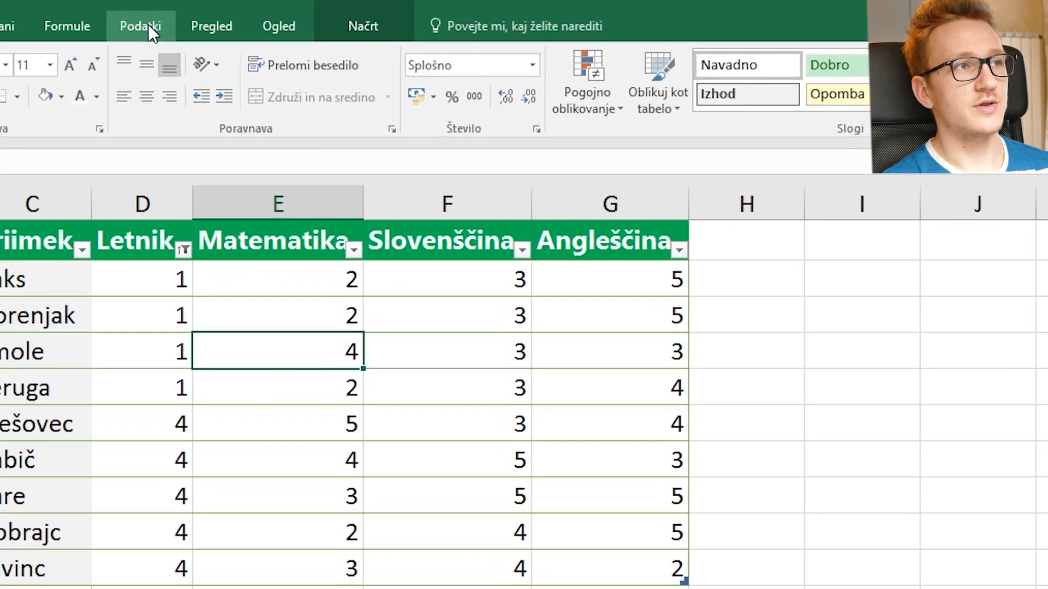
pyautogui.click(149, 24)
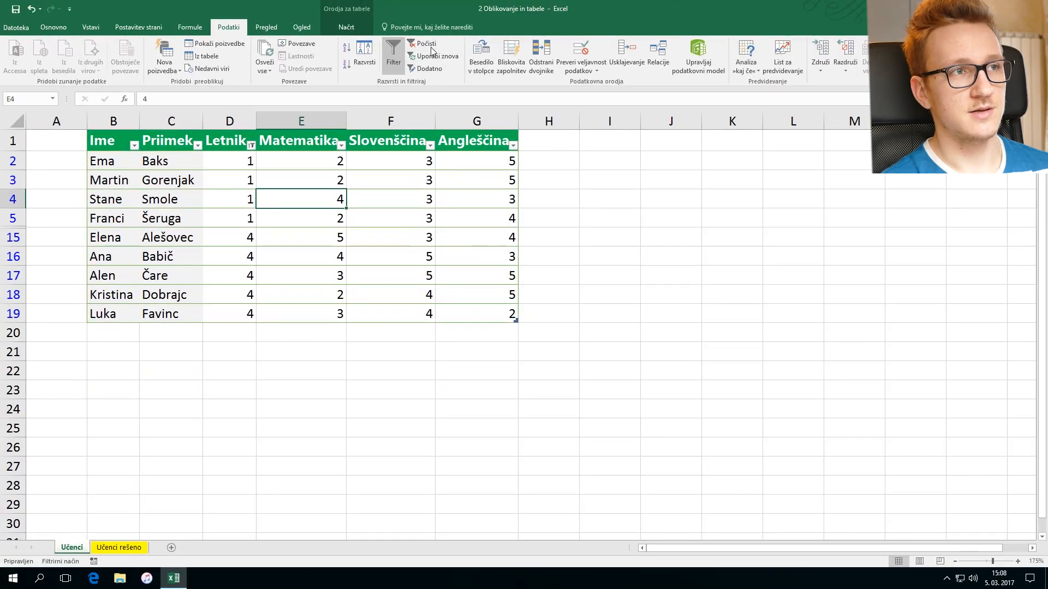
pyautogui.click(470, 55)
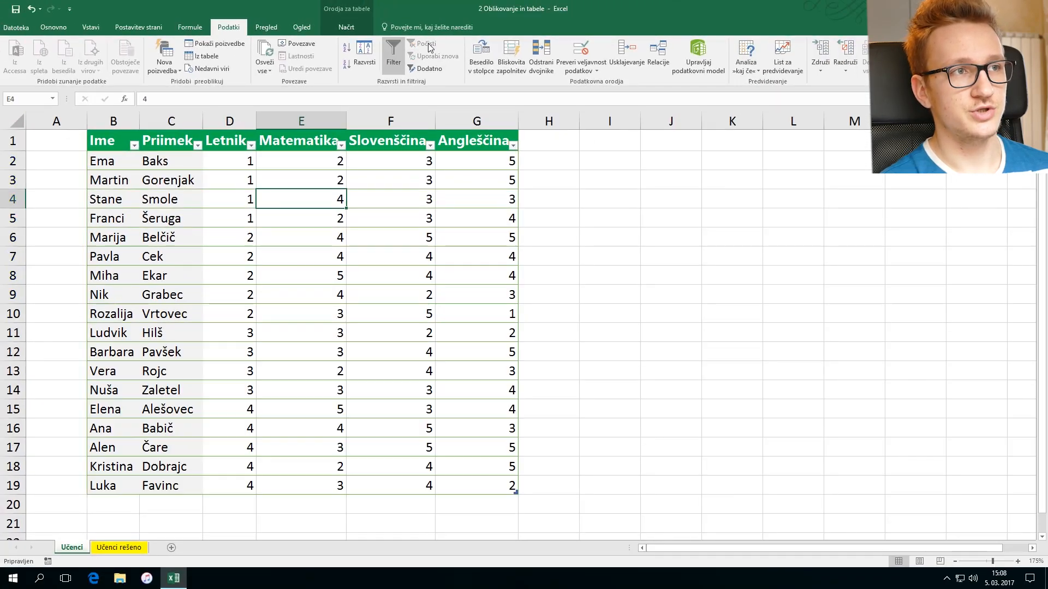
pyautogui.click(342, 253)
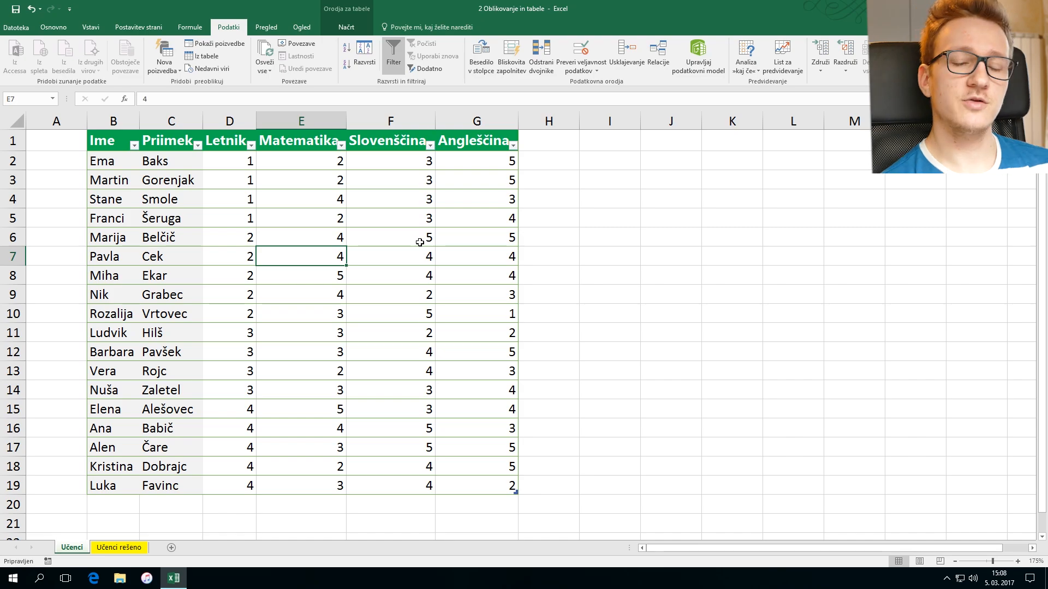
# Add a new table column headed Fizika in H1, directly beside the Angleščina column
pyautogui.click(534, 141)
pyautogui.write('Fizika')
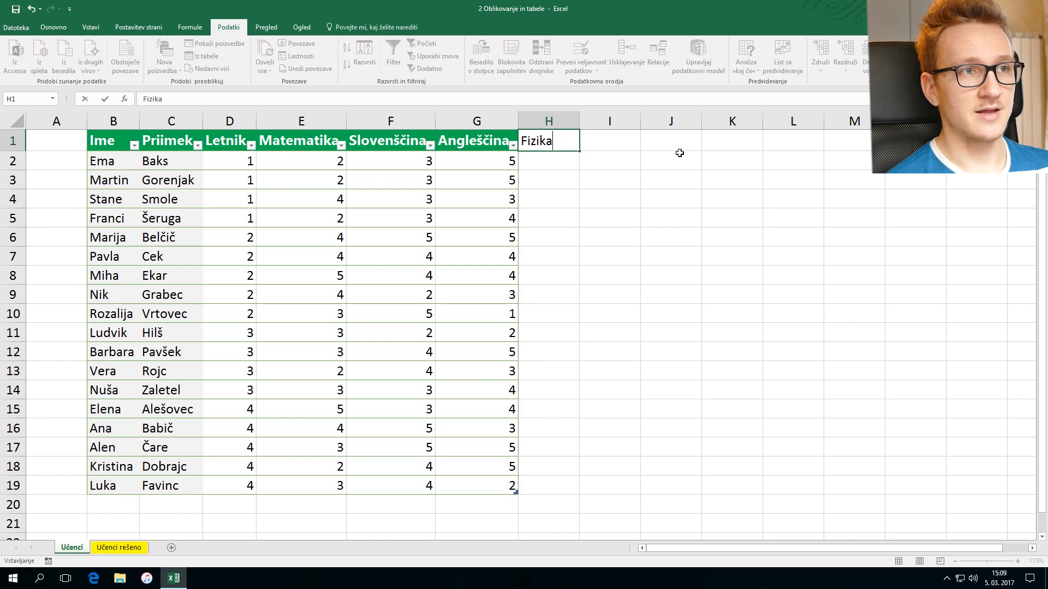
pyautogui.press('Return')
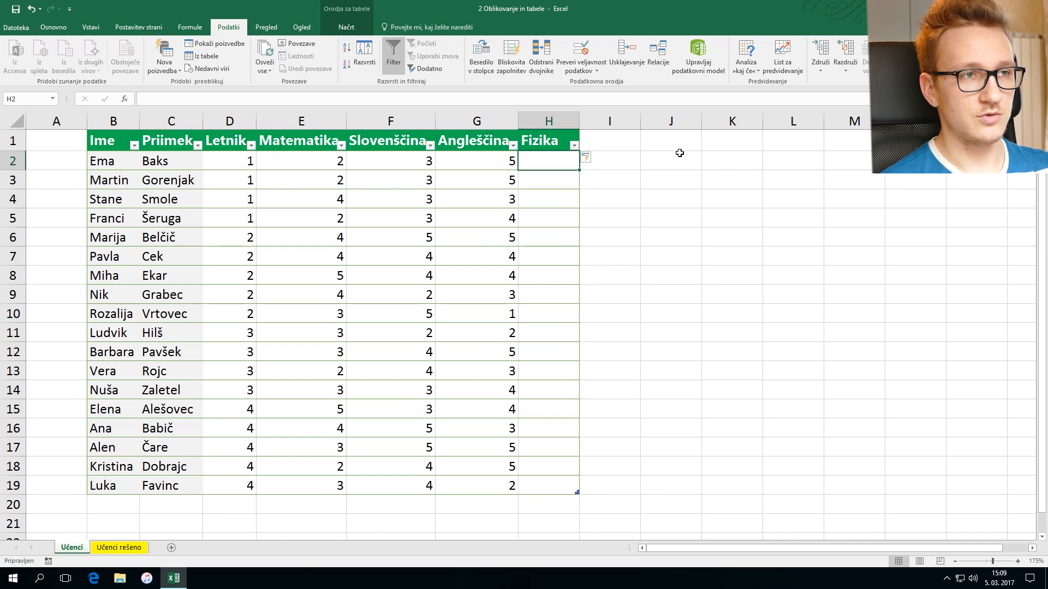
# Enter the grades 4, 3, 5 and 2 in H2:H5 of the Fizika column and repeat them down to H19
pyautogui.write('4')
pyautogui.press('Return')
pyautogui.write('3')
pyautogui.press('Return')
pyautogui.write('5')
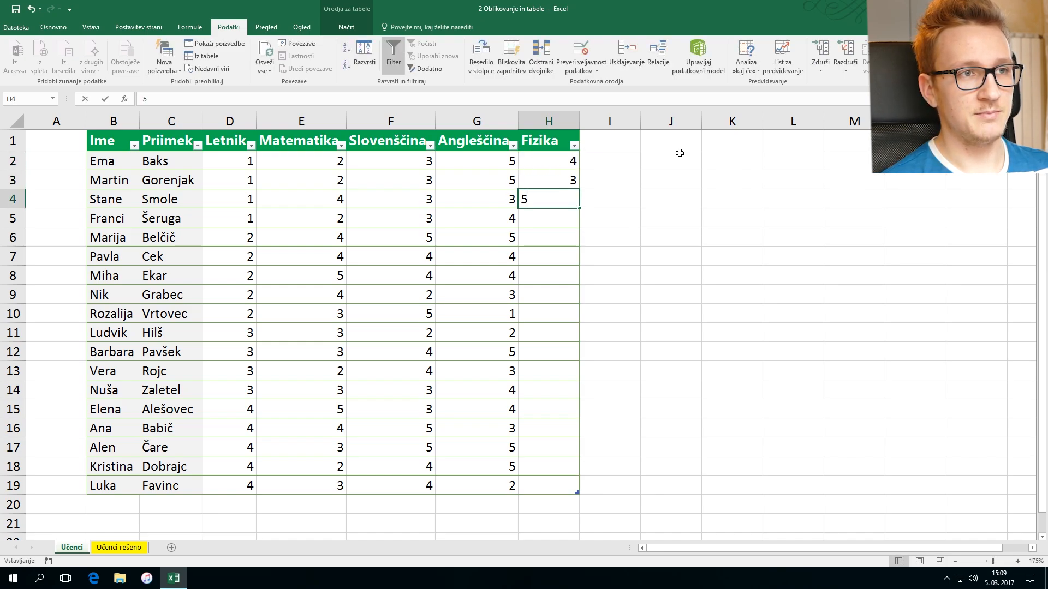
pyautogui.press('Return')
pyautogui.write('2')
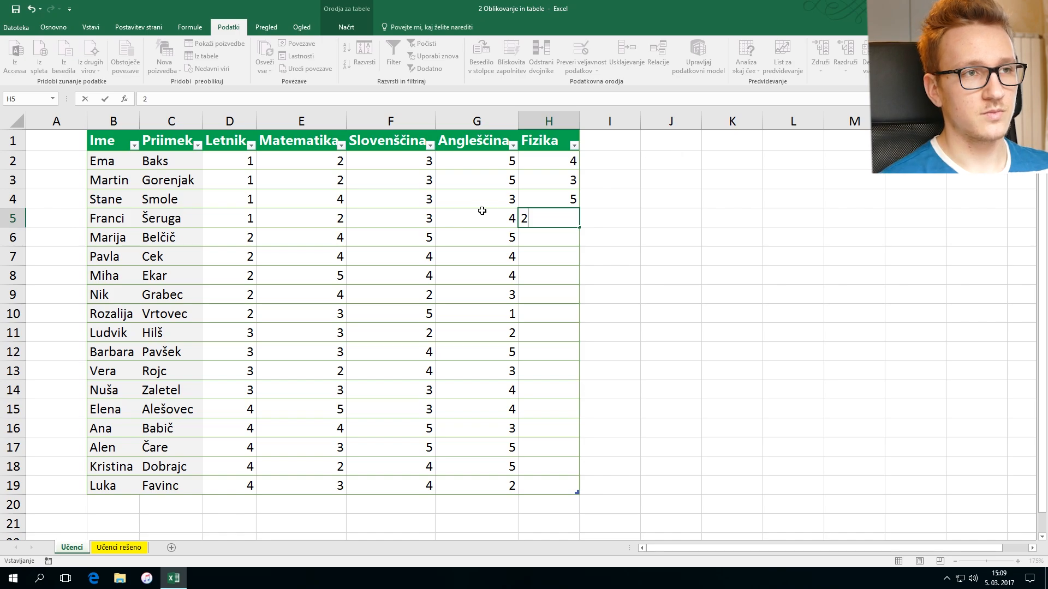
pyautogui.moveTo(567, 163); pyautogui.dragTo(572, 500)
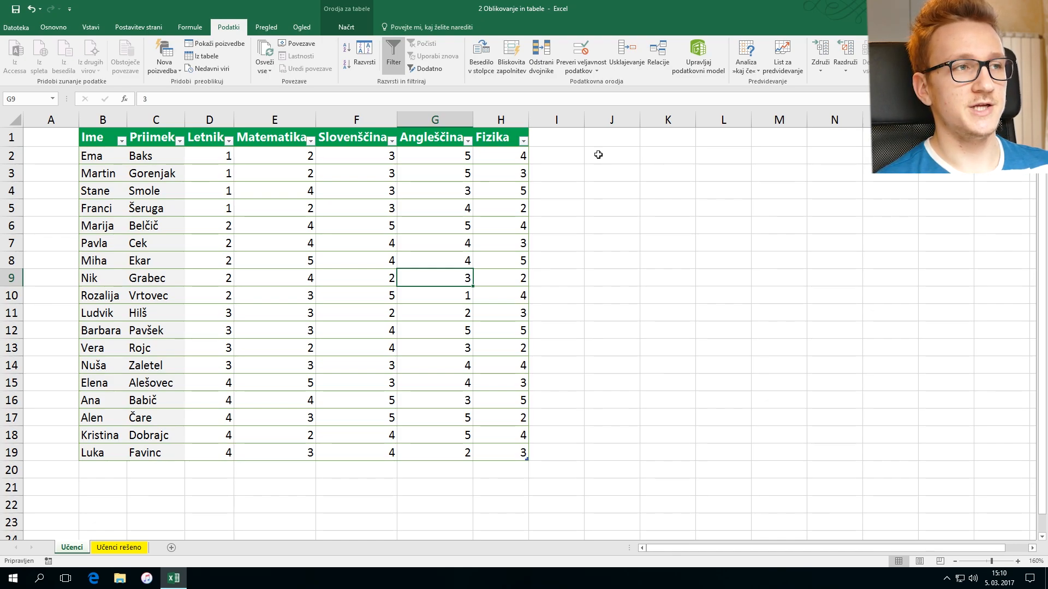
pyautogui.click(267, 474)
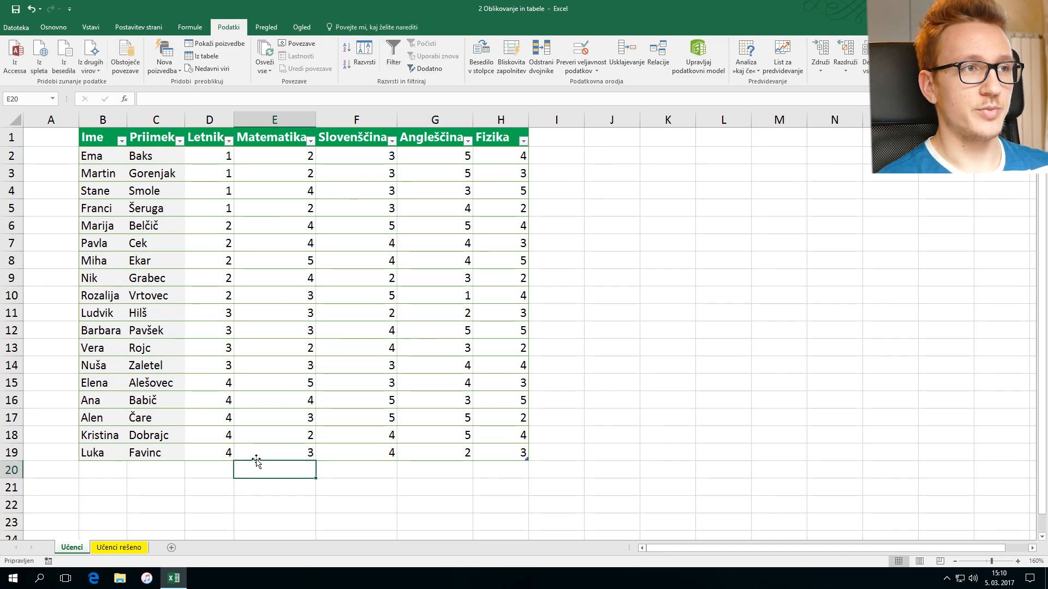
pyautogui.click(334, 471)
pyautogui.click(423, 473)
pyautogui.click(505, 471)
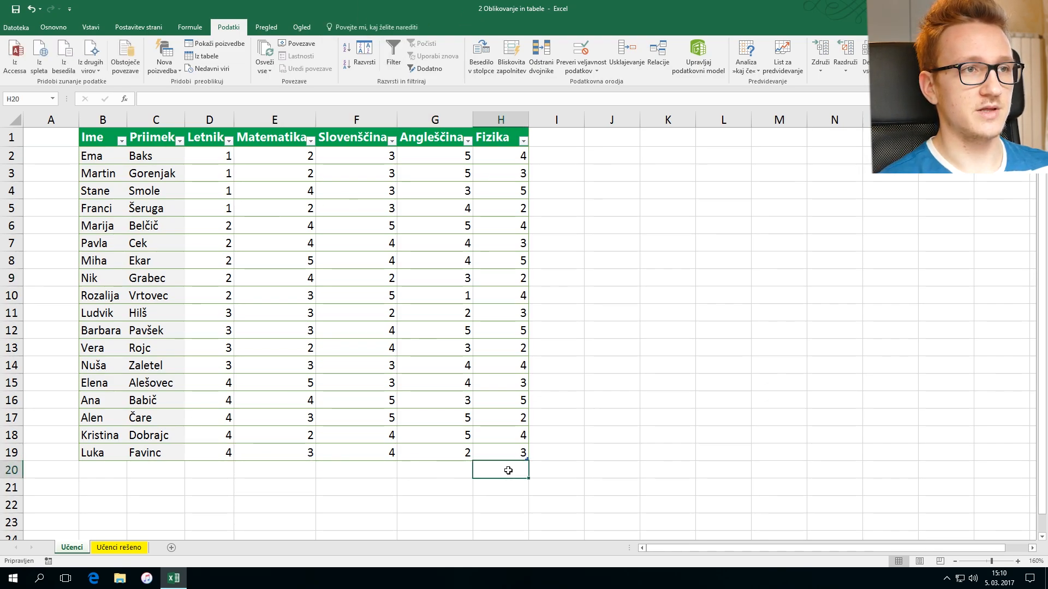
pyautogui.click(292, 474)
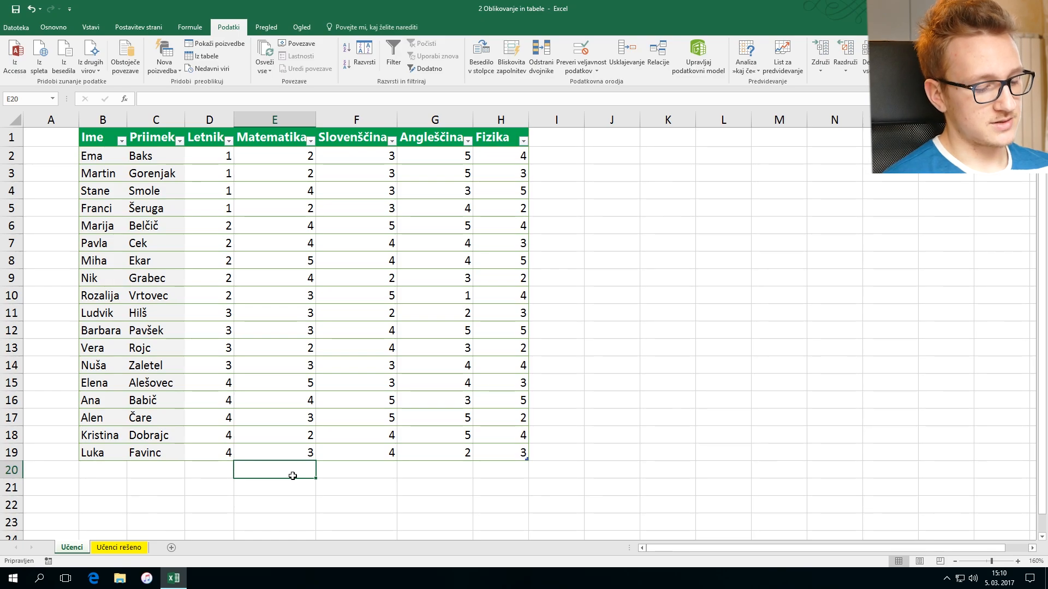
pyautogui.write('=')
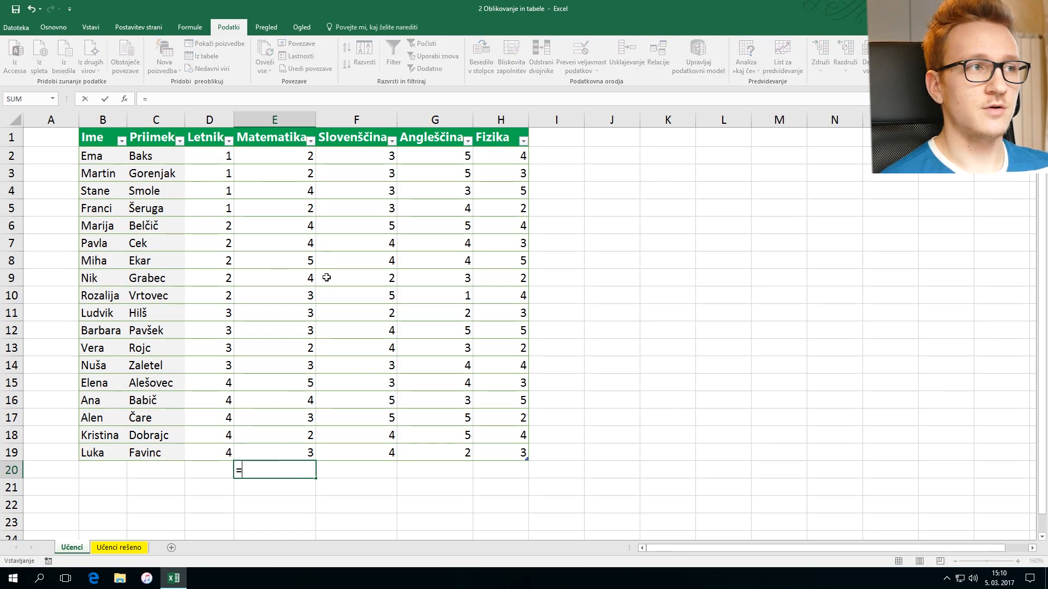
pyautogui.press('Escape')
pyautogui.click(293, 522)
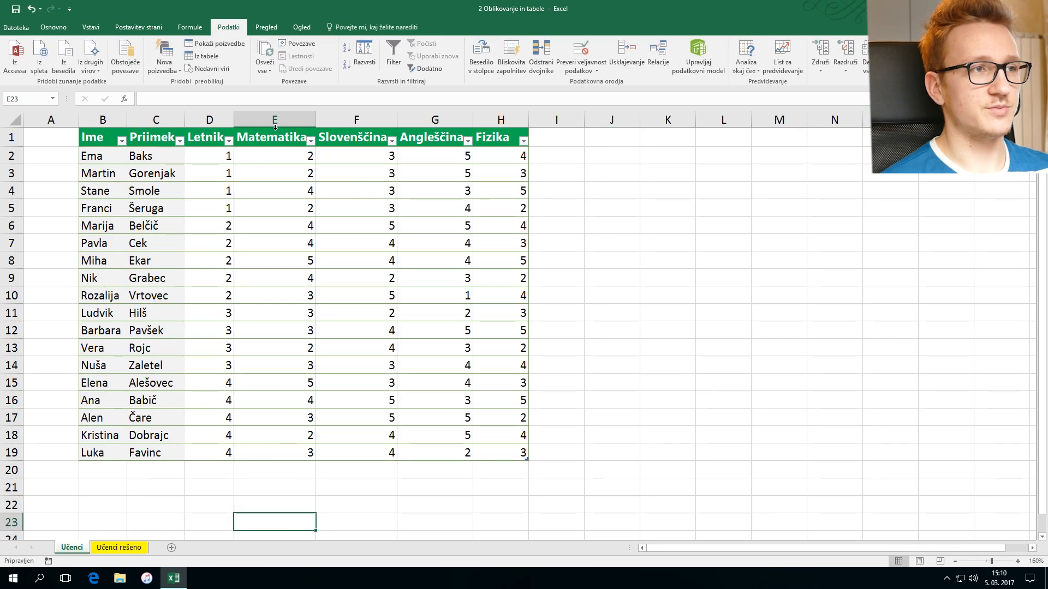
# Filter the table's Letnik column to show only year 1 students
pyautogui.click(310, 140)
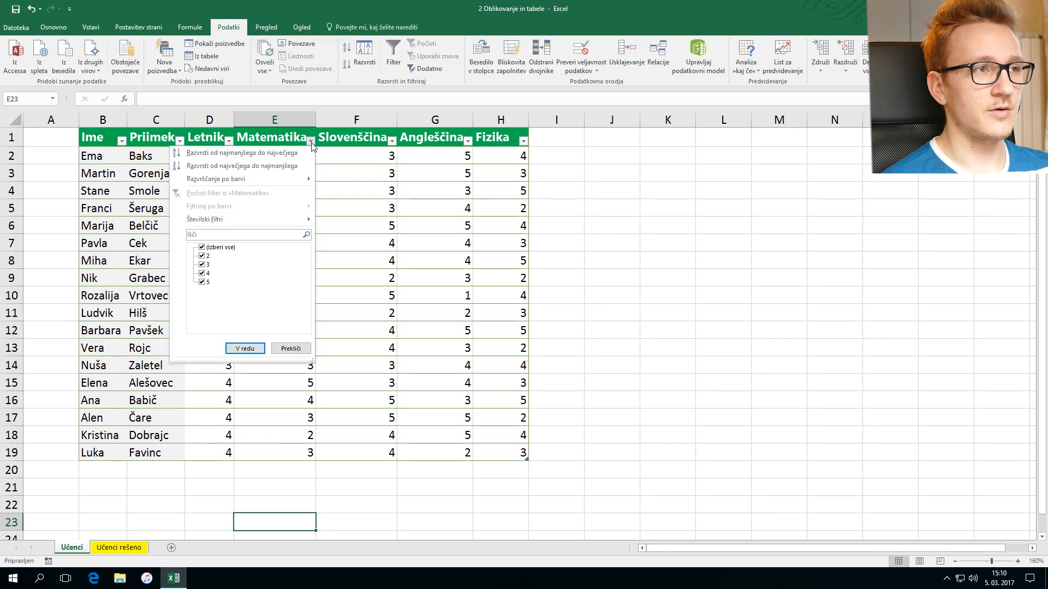
pyautogui.click(229, 140)
pyautogui.click(229, 141)
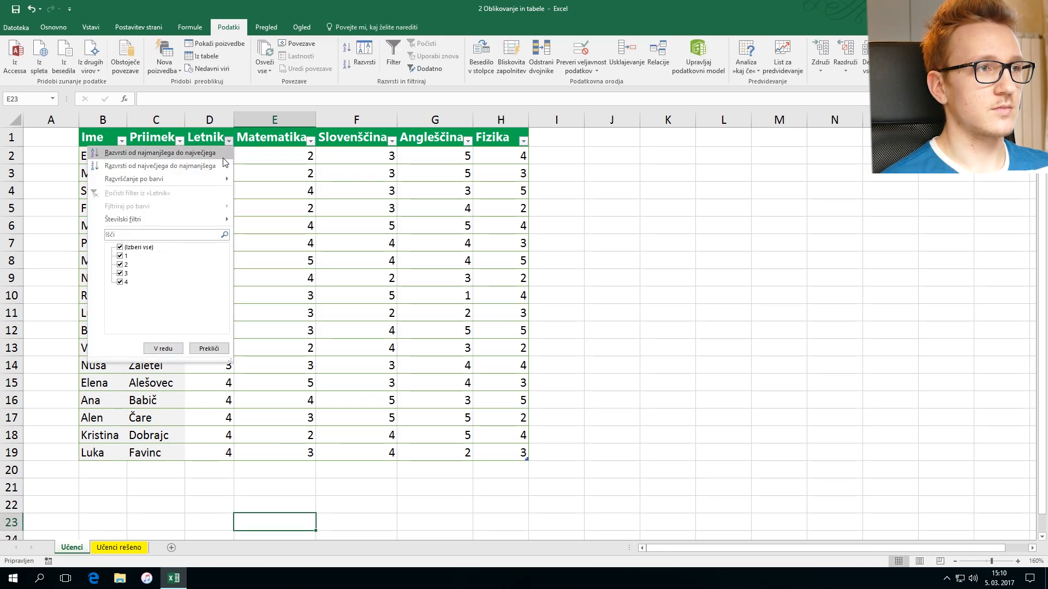
pyautogui.click(120, 247)
pyautogui.click(120, 256)
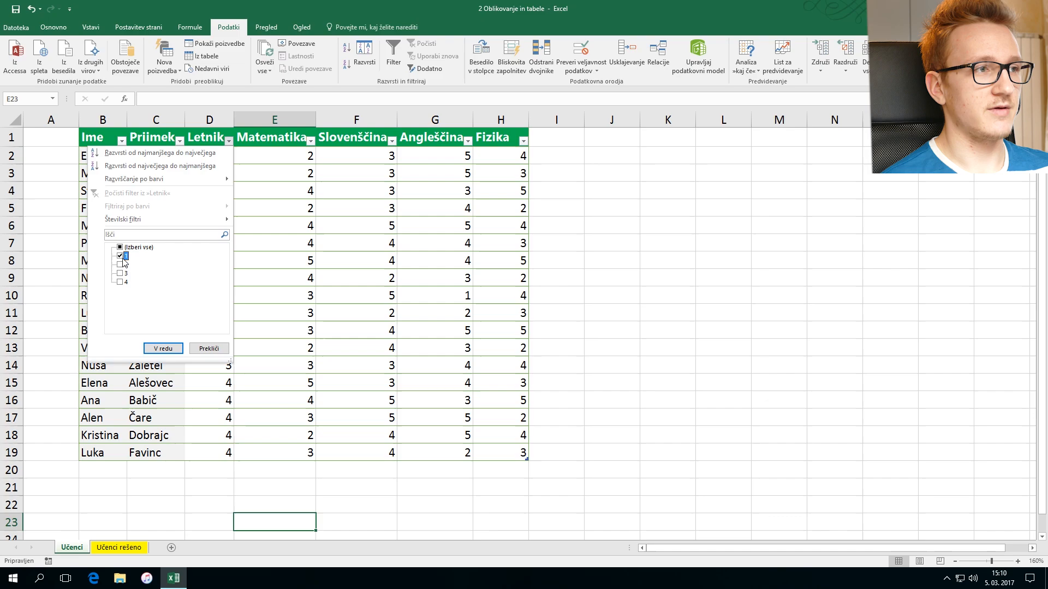
pyautogui.click(166, 348)
pyautogui.moveTo(227, 144)
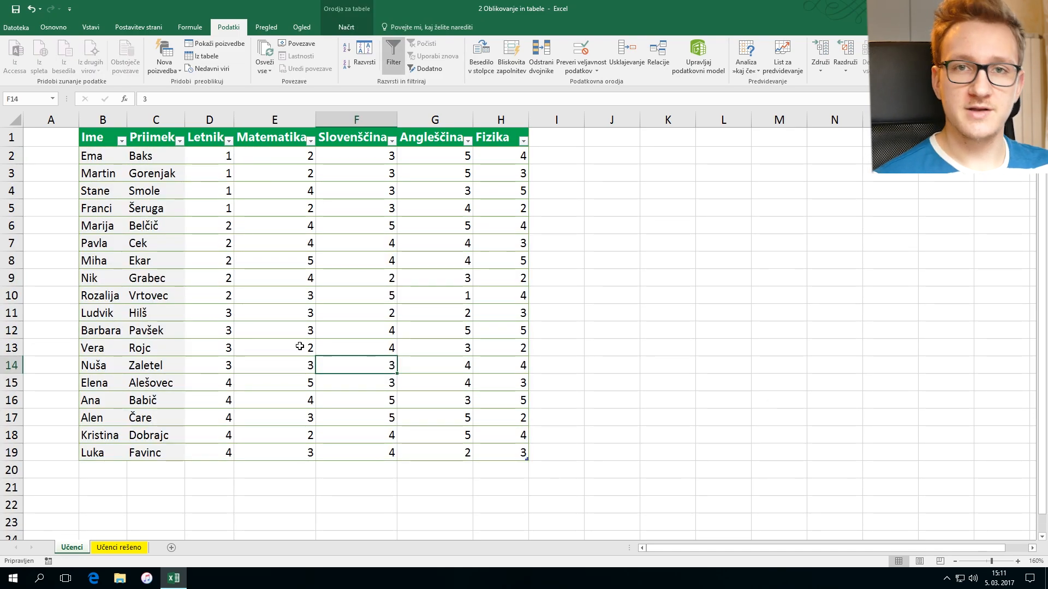
# Add a total row to the table and remove the Vsota label under Ime by setting that cell to Brez
pyautogui.click(347, 28)
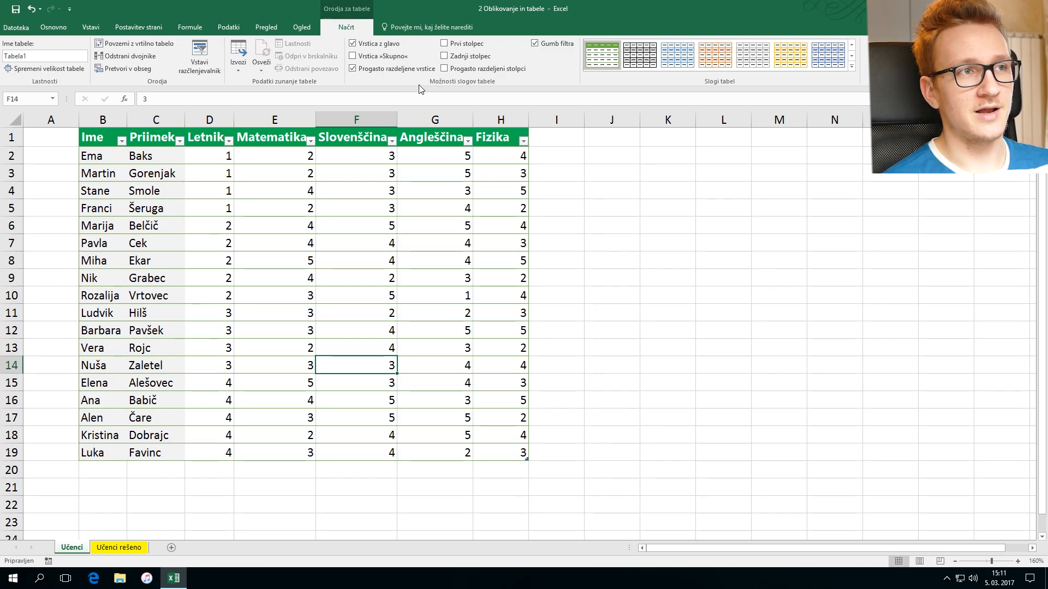
pyautogui.click(352, 57)
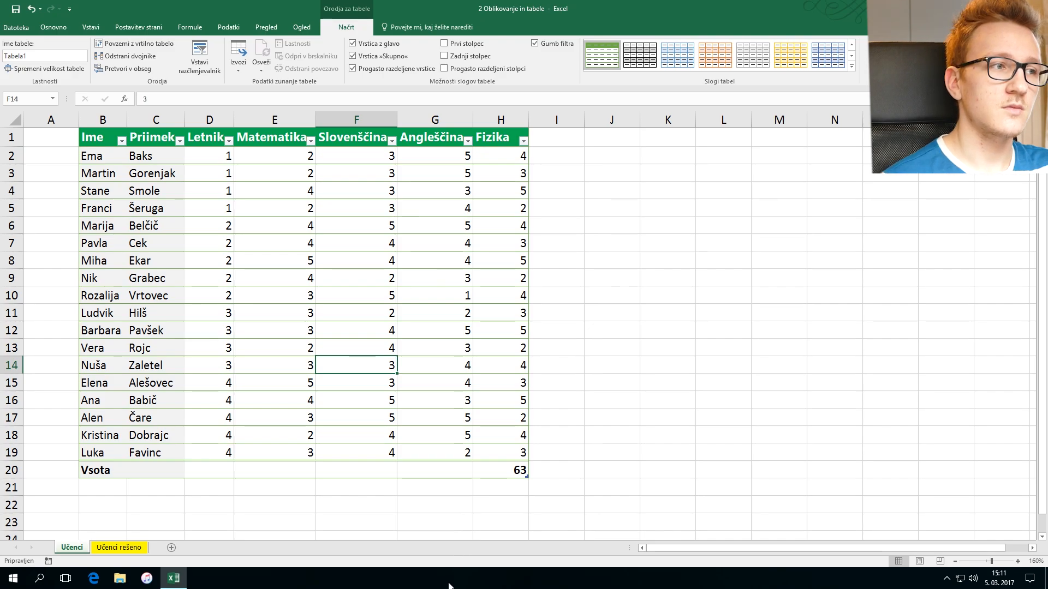
pyautogui.click(162, 470)
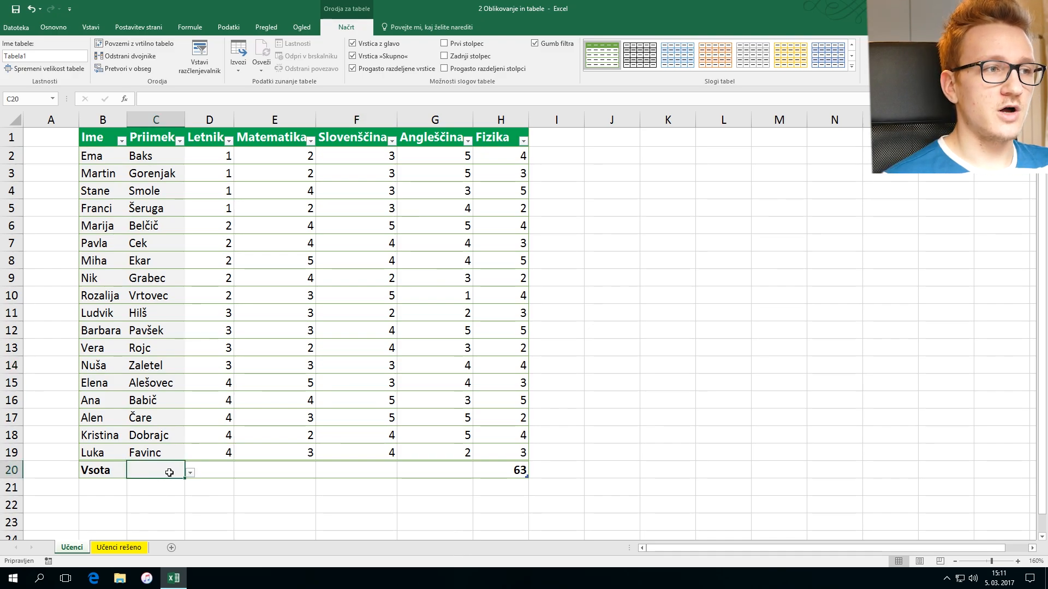
pyautogui.press('Left')
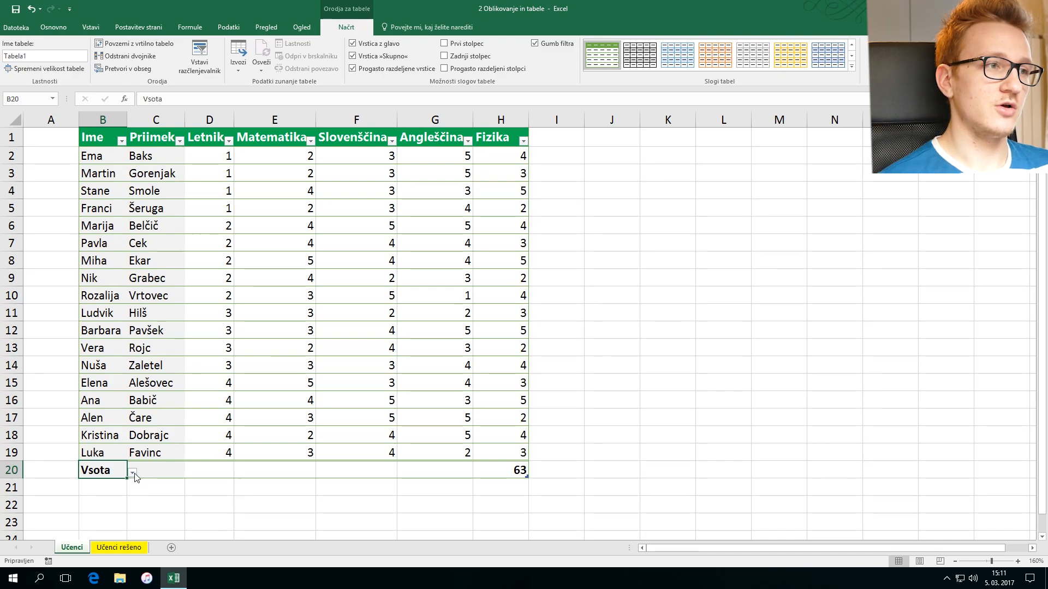
pyautogui.click(133, 473)
pyautogui.click(60, 353)
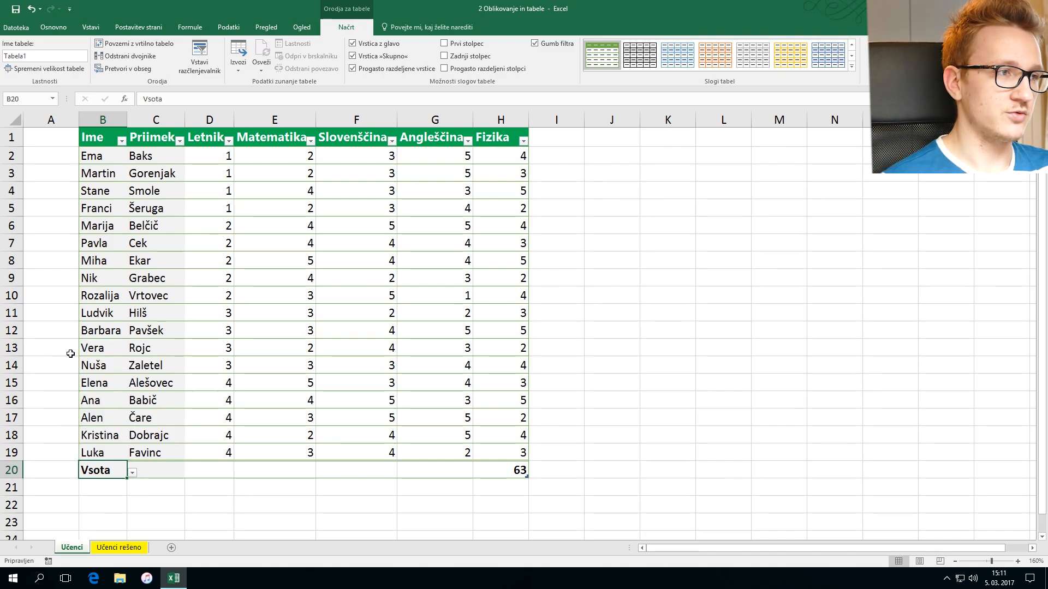
# Set the total row to calculate Povprečje (average) for the Fizika and Angleščina columns
pyautogui.click(524, 472)
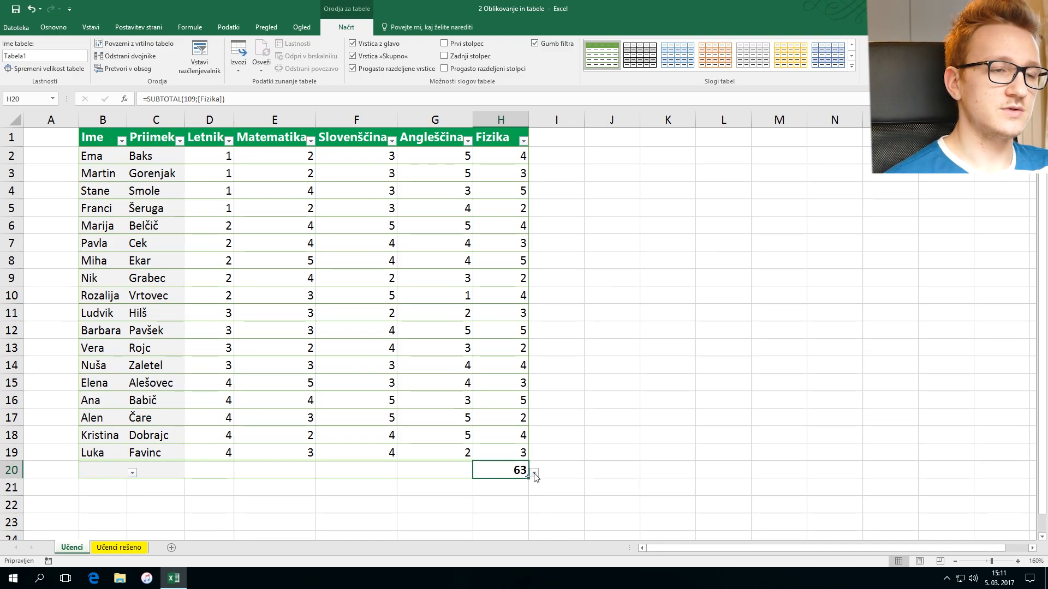
pyautogui.click(534, 473)
pyautogui.click(507, 363)
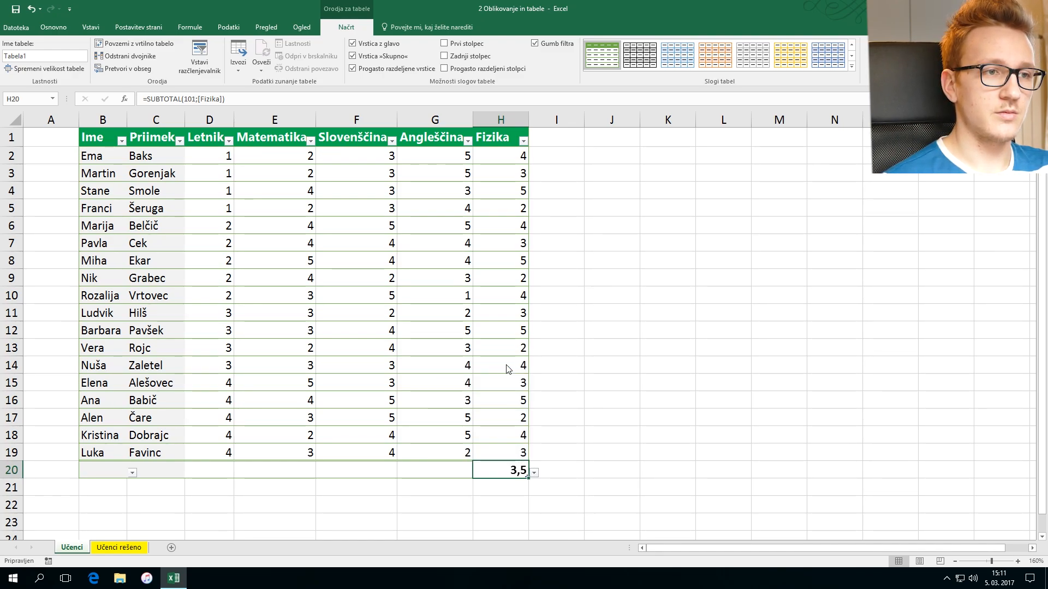
pyautogui.click(469, 473)
pyautogui.click(478, 474)
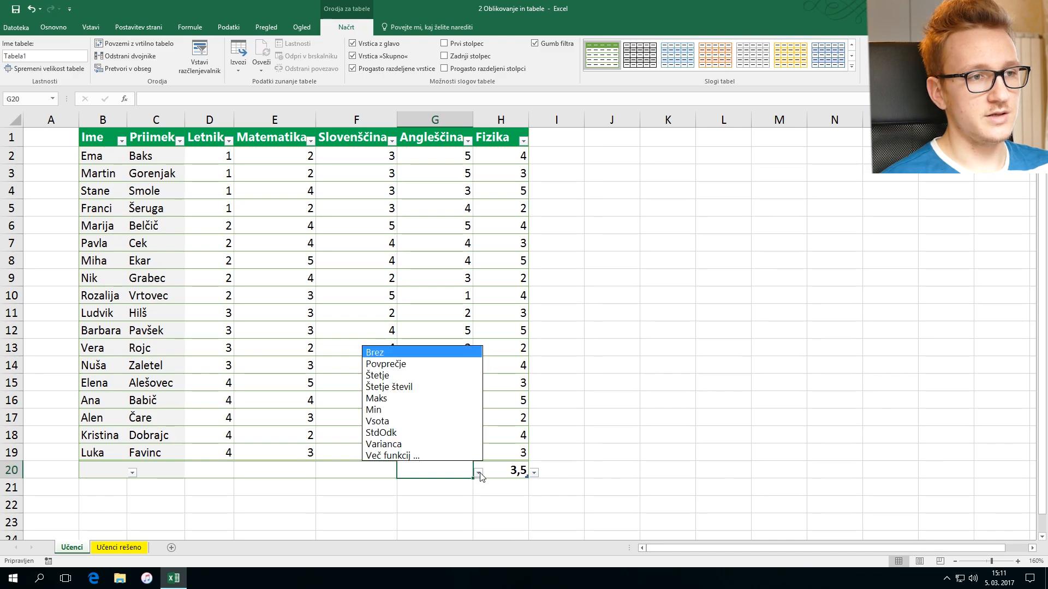
pyautogui.click(414, 364)
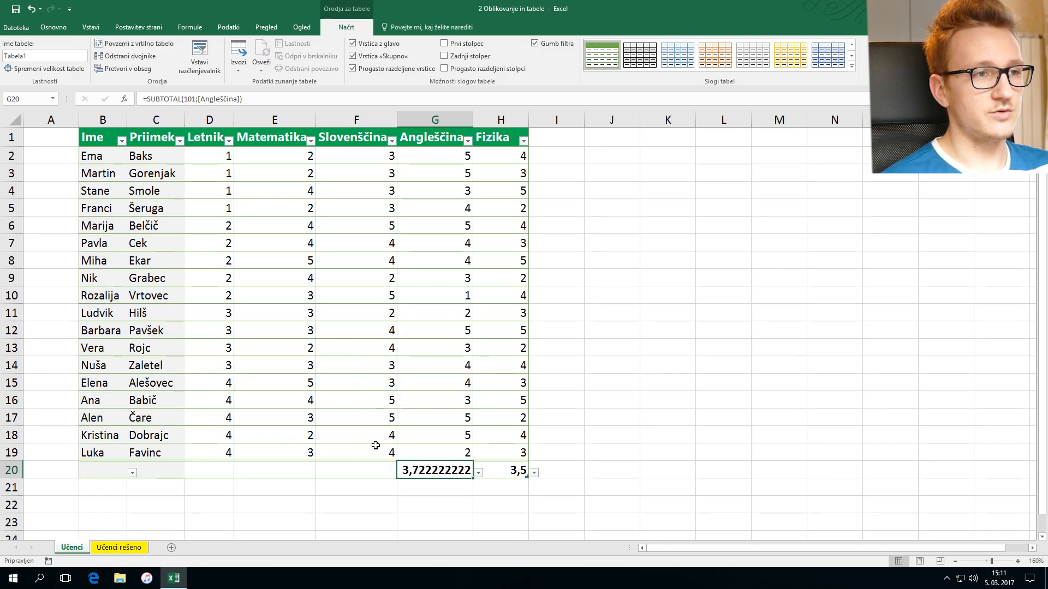
# Set the total row to calculate Povprečje (average) for the Slovenščina and Matematika columns
pyautogui.click(373, 476)
pyautogui.click(402, 472)
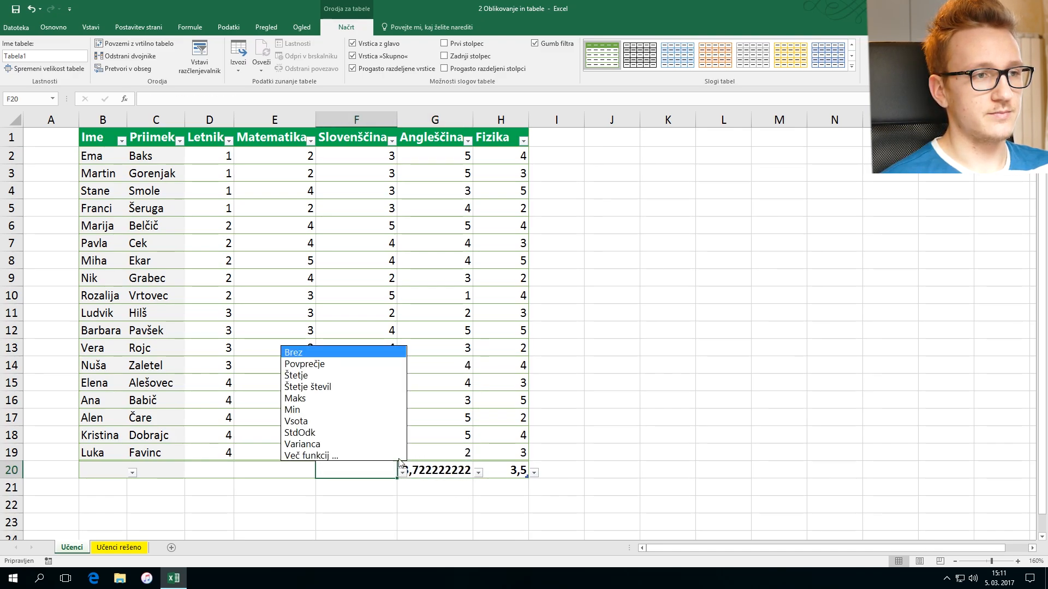
pyautogui.click(362, 364)
pyautogui.click(303, 471)
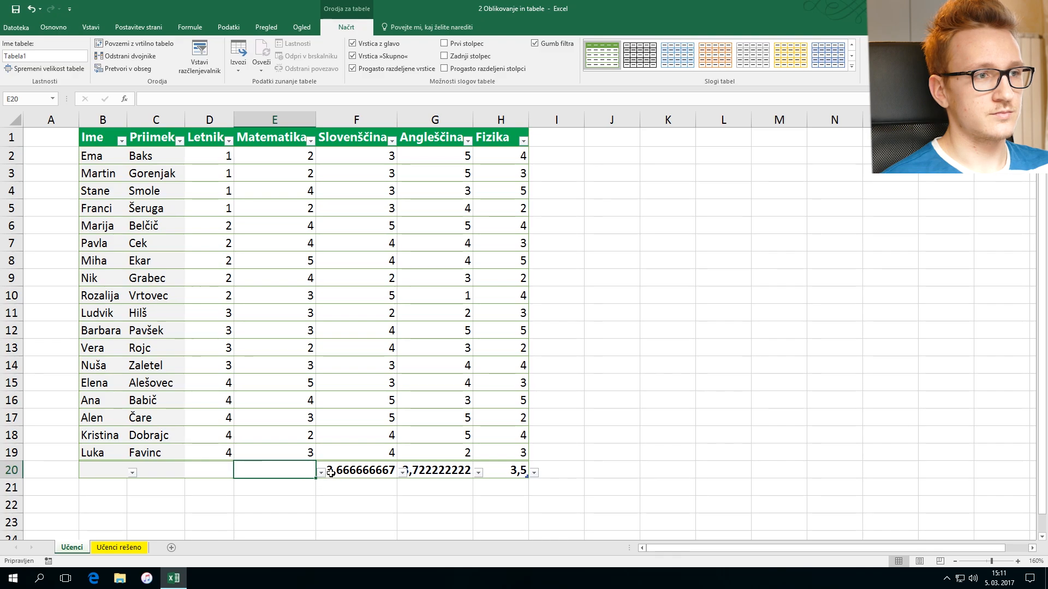
pyautogui.click(321, 473)
pyautogui.click(271, 364)
# Reduce the averages in E20:G20 of the total row to one decimal place
pyautogui.click(425, 472)
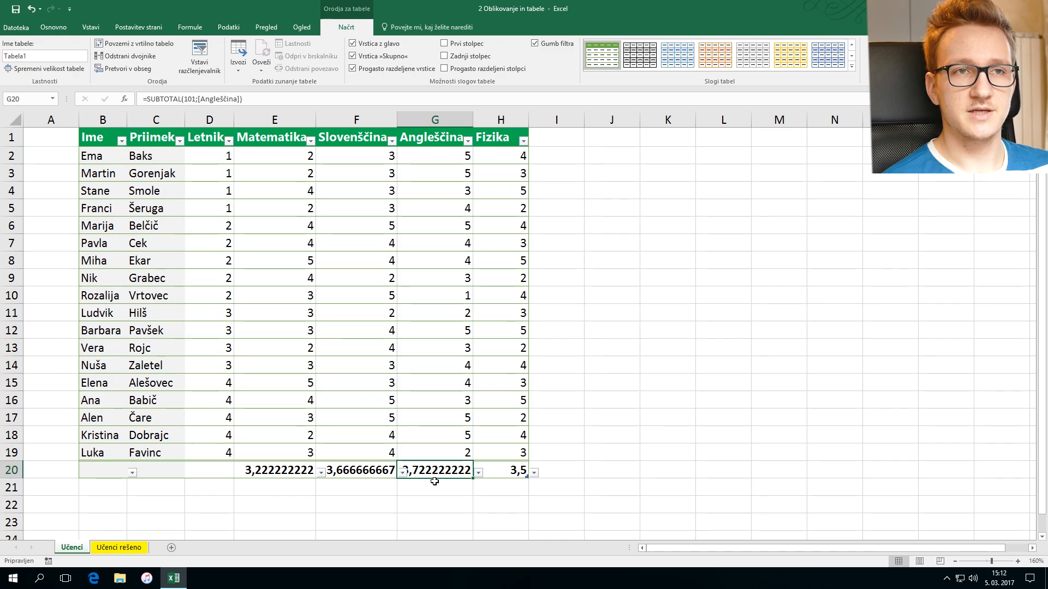
pyautogui.moveTo(431, 472); pyautogui.dragTo(288, 473)
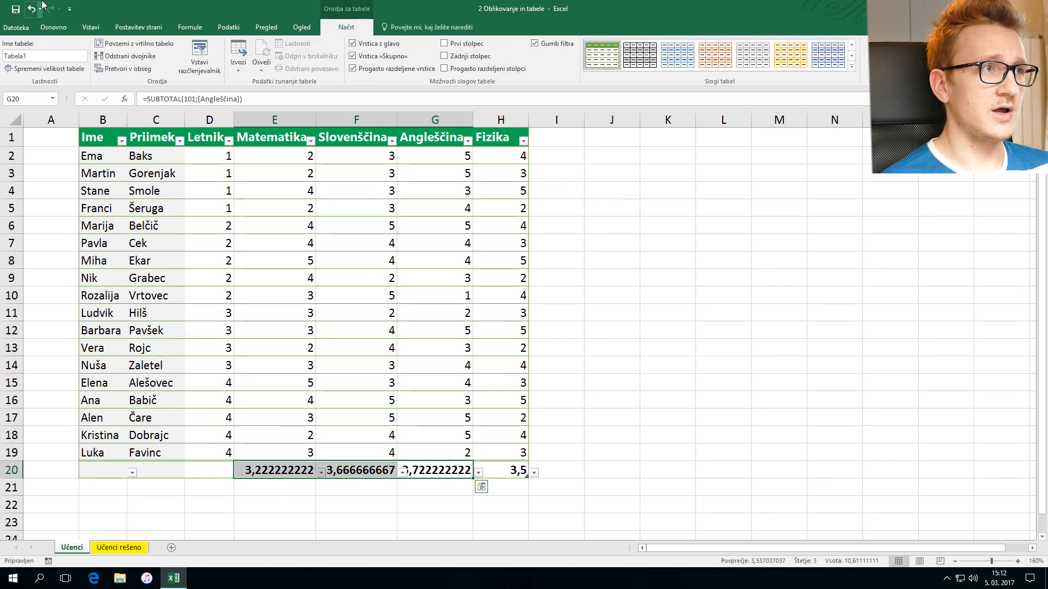
pyautogui.click(65, 28)
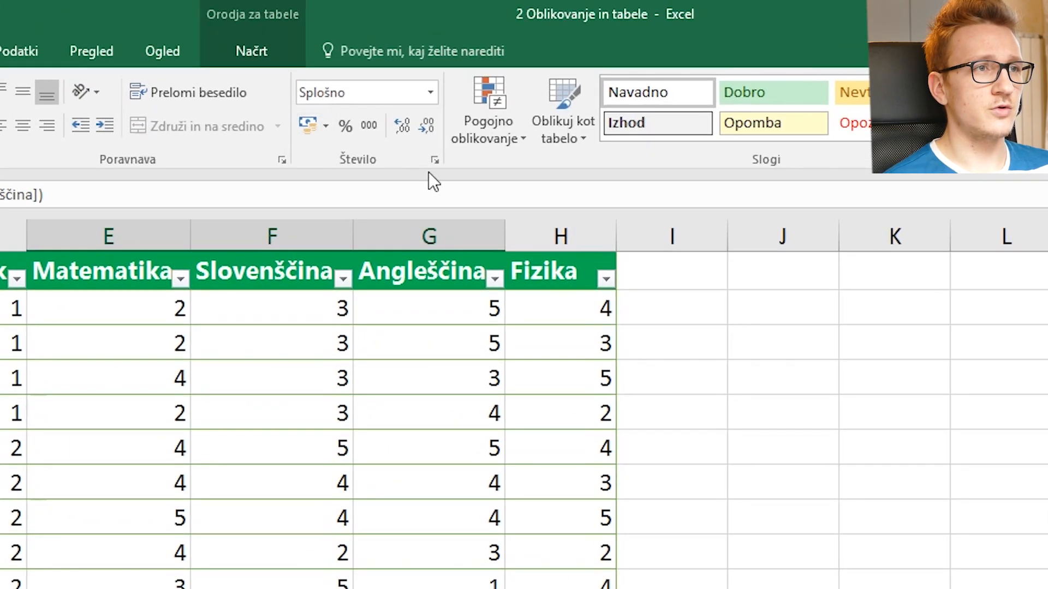
pyautogui.click(433, 123)
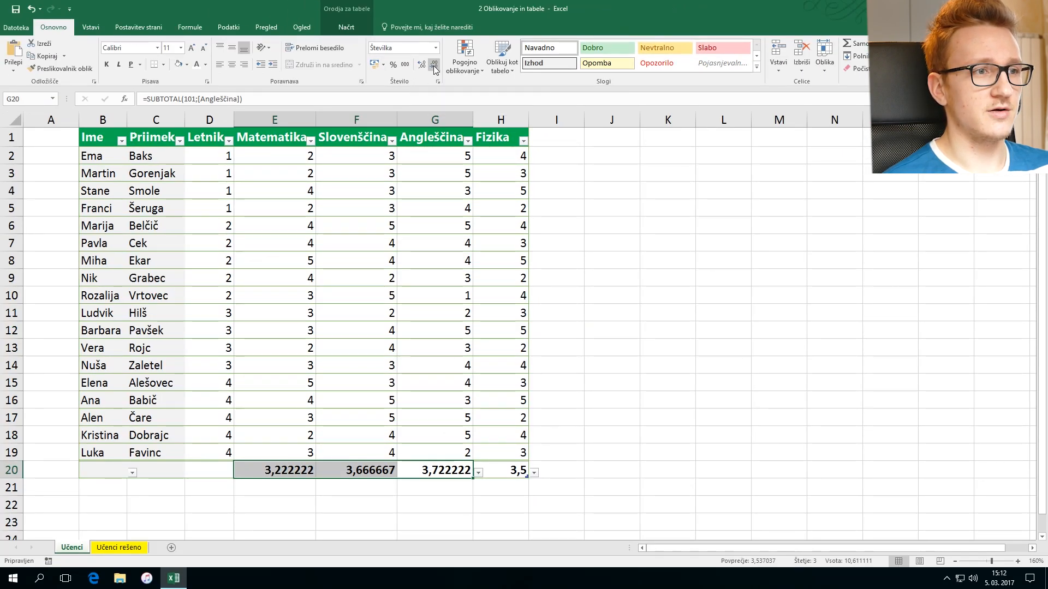
pyautogui.click(434, 65)
pyautogui.click(434, 66)
pyautogui.click(434, 66)
pyautogui.click(434, 66)
pyautogui.click(434, 66)
pyautogui.click(455, 362)
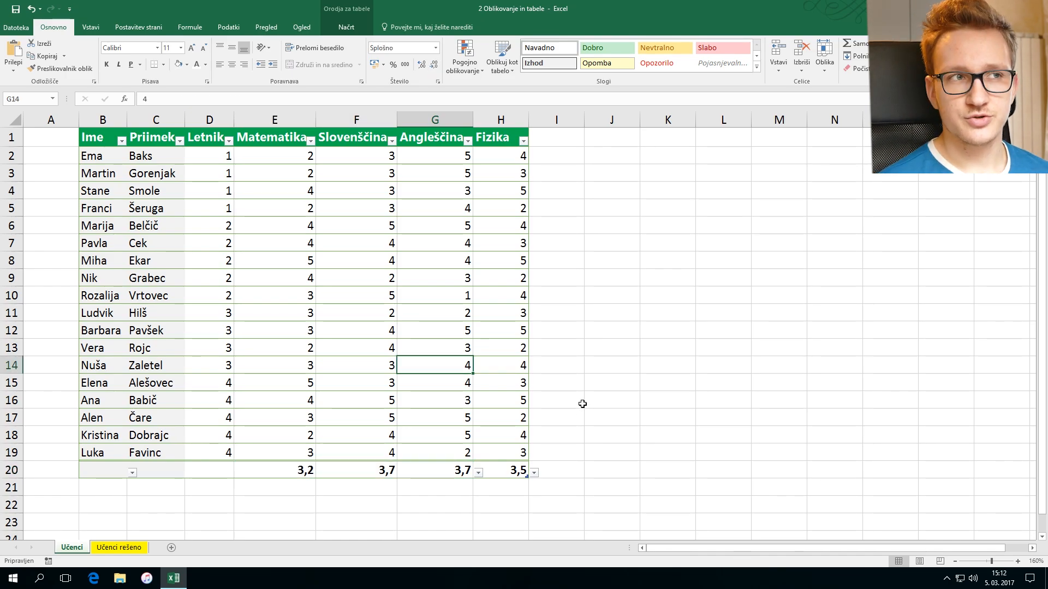
# Add a new table column headed Zaključna ocena in I1, directly beside the Fizika column
pyautogui.click(552, 138)
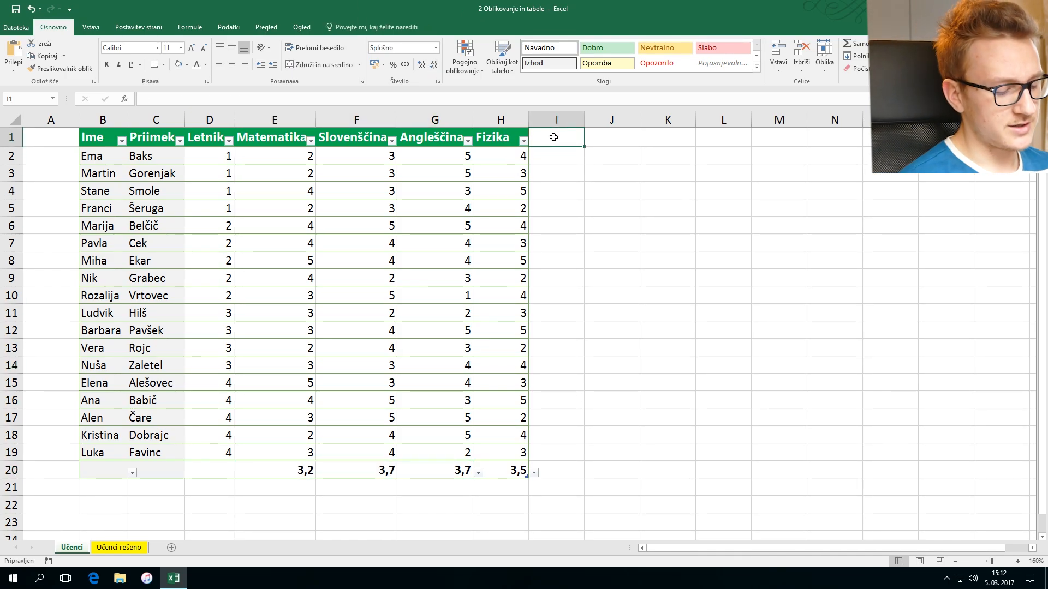
pyautogui.write('Zaklju')
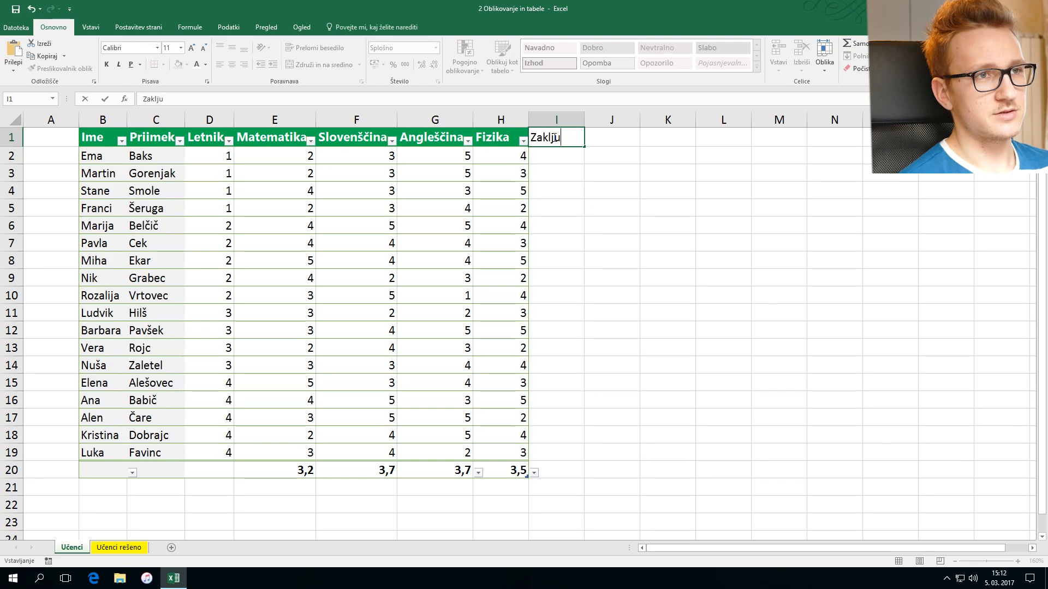
pyautogui.write('čna ocen')
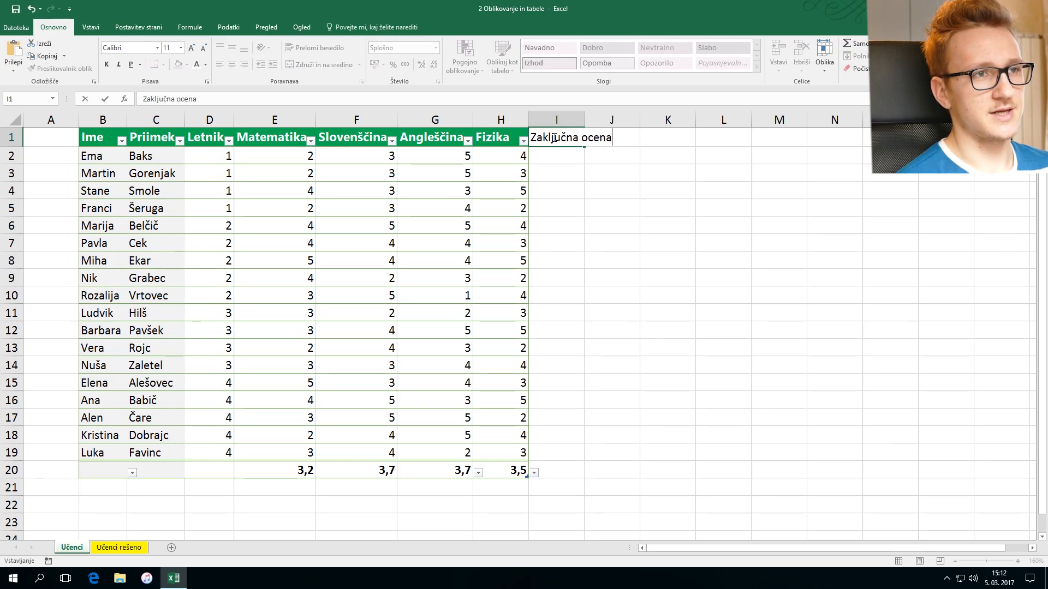
pyautogui.write('a')
pyautogui.press('Return')
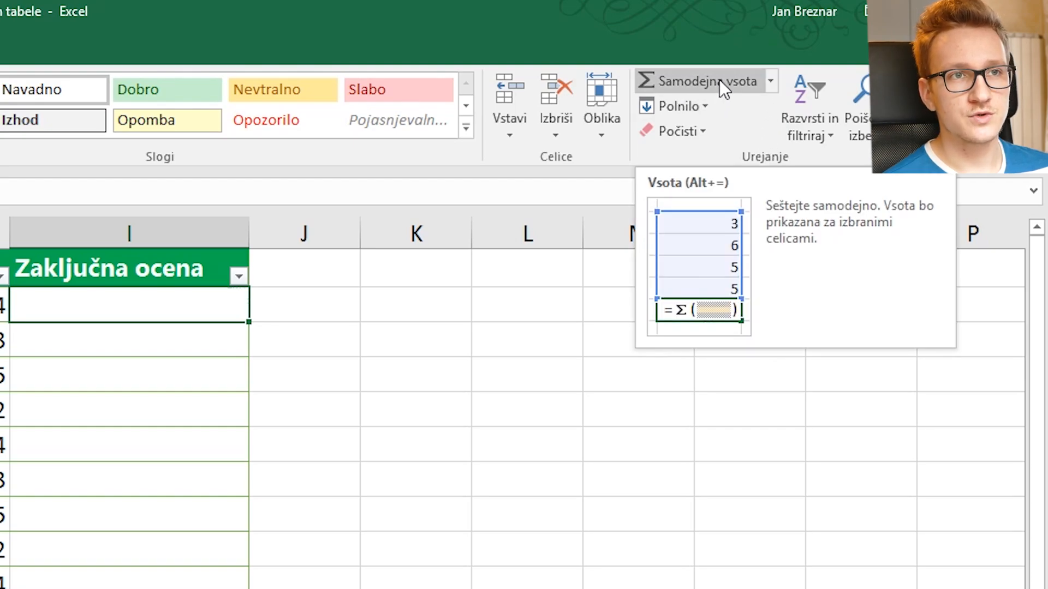
# Fill the Zaključna ocena column with each student's AVERAGE of Matematika through Fizika and reduce the results to one decimal place
pyautogui.click(770, 83)
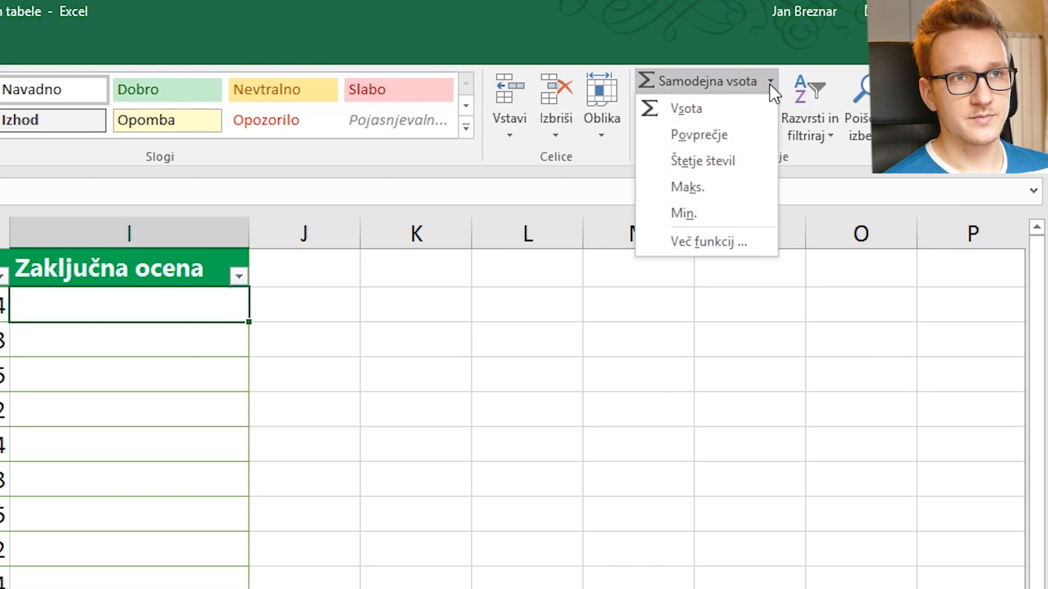
pyautogui.click(732, 131)
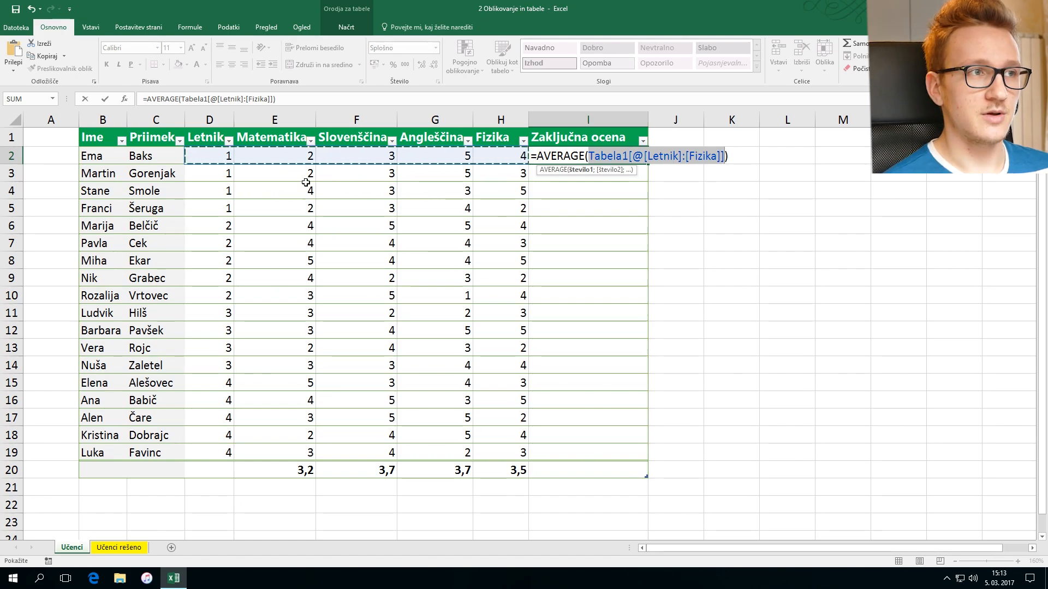
pyautogui.moveTo(273, 157); pyautogui.dragTo(479, 158)
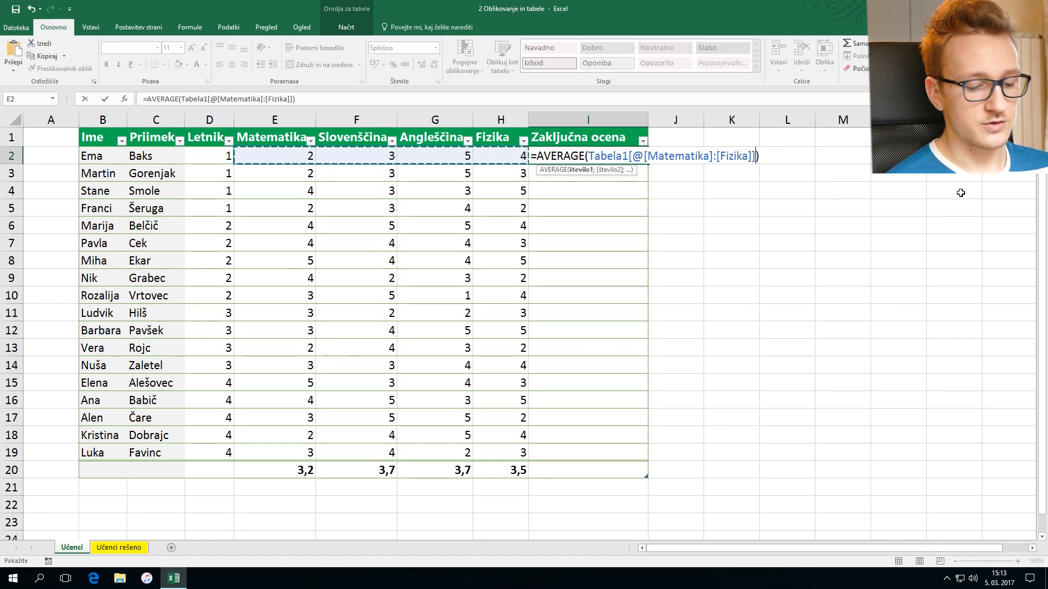
pyautogui.press('Return')
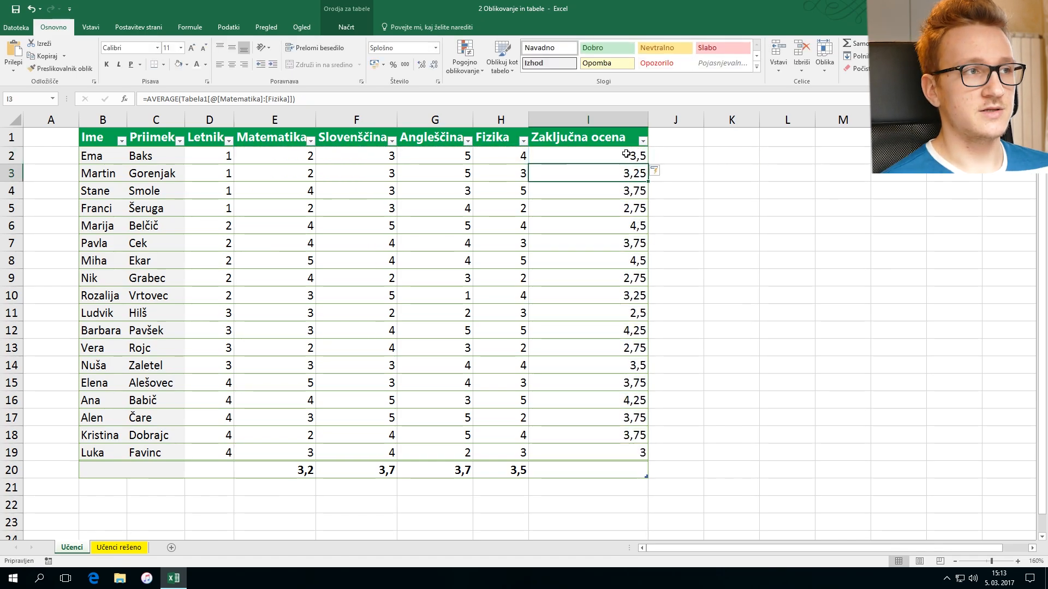
pyautogui.moveTo(626, 155); pyautogui.dragTo(579, 452)
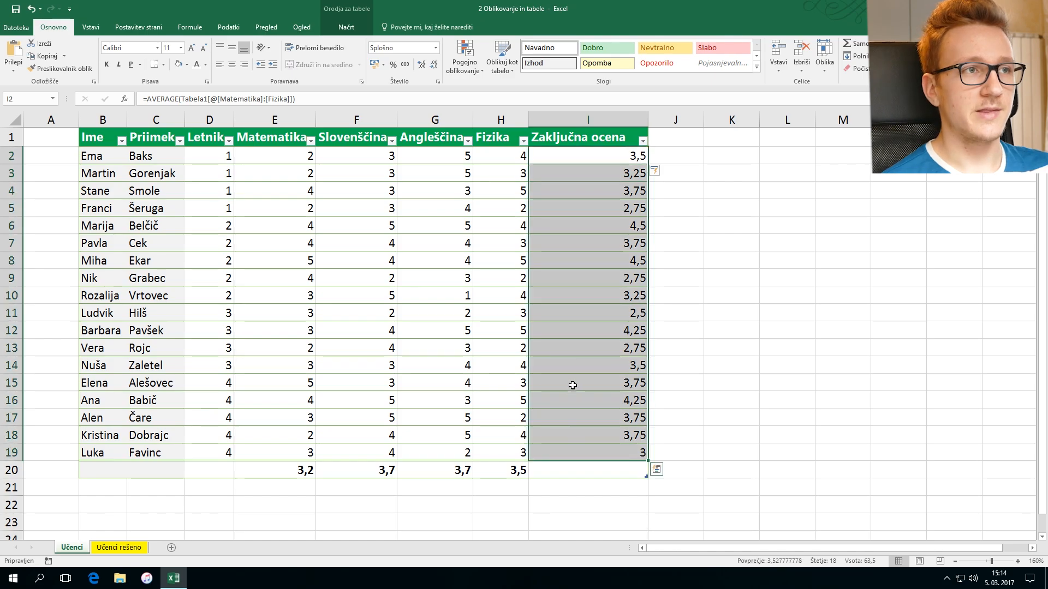
pyautogui.click(435, 65)
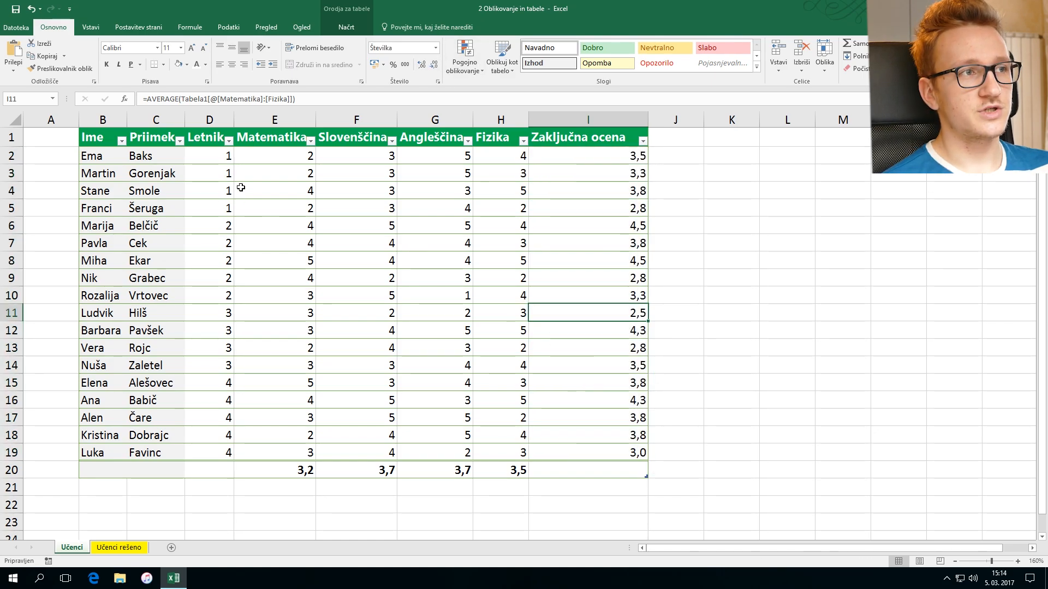
# Filter the Letnik column to show only the students in year 1, and clear that filter again
pyautogui.click(228, 141)
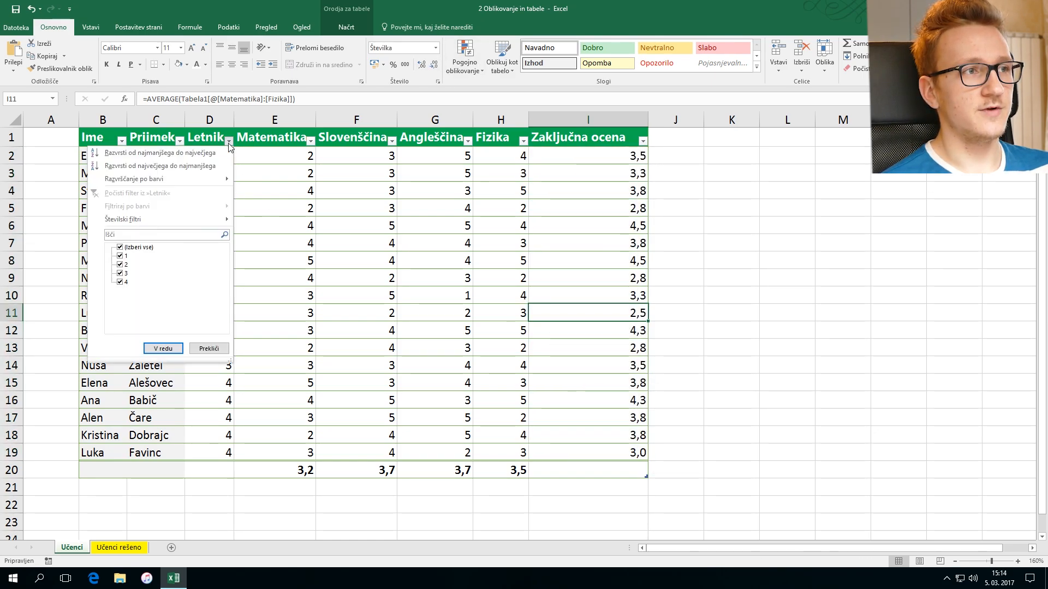
pyautogui.click(120, 247)
pyautogui.click(120, 255)
pyautogui.click(163, 348)
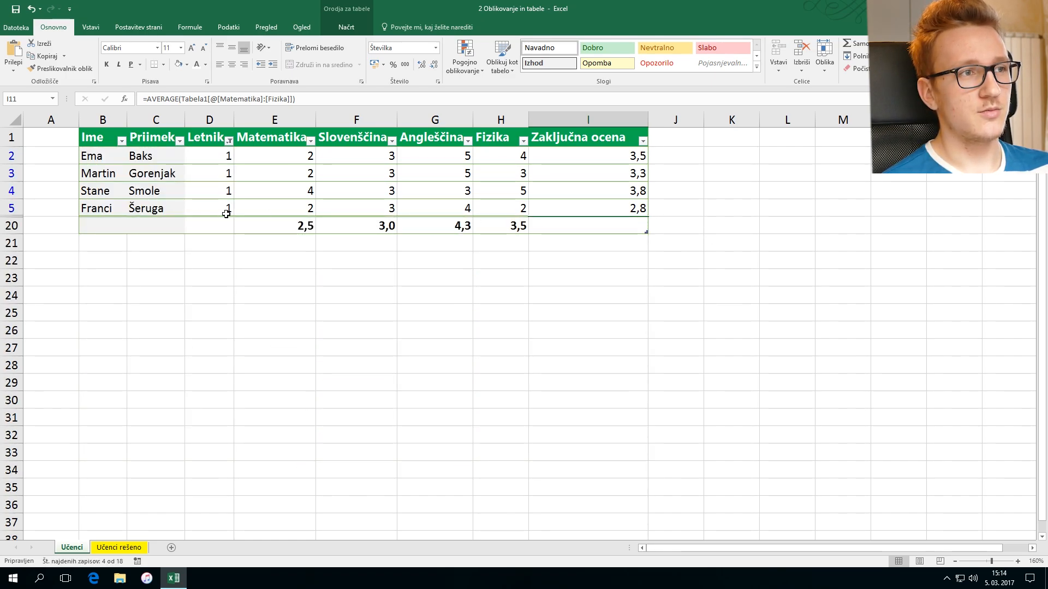
pyautogui.click(228, 141)
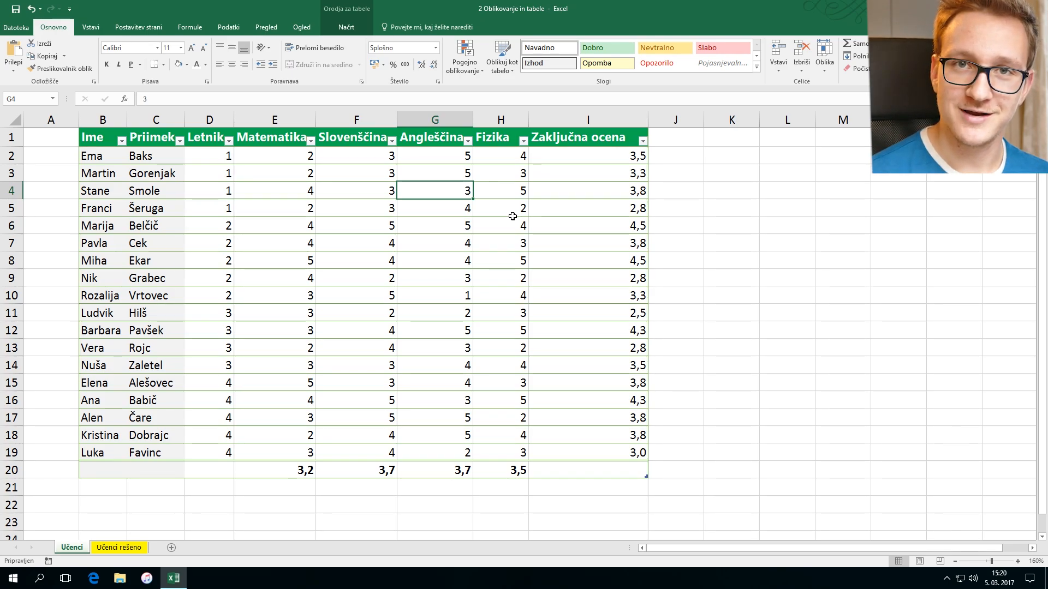
# Insert a slicer for the Letnik column and place it in the empty area beside the Zaključna ocena column
pyautogui.click(390, 212)
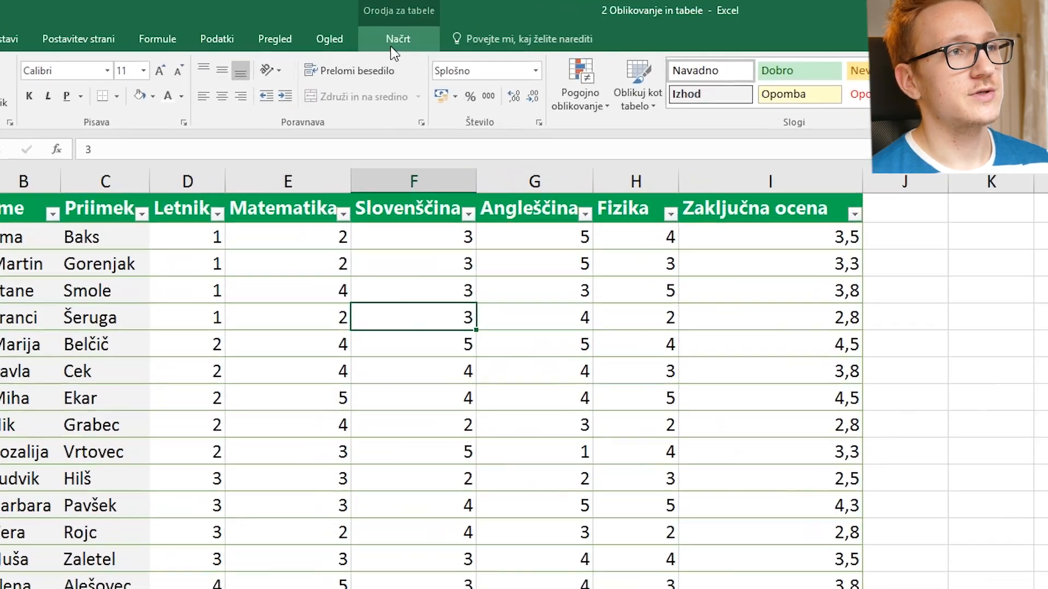
pyautogui.click(403, 43)
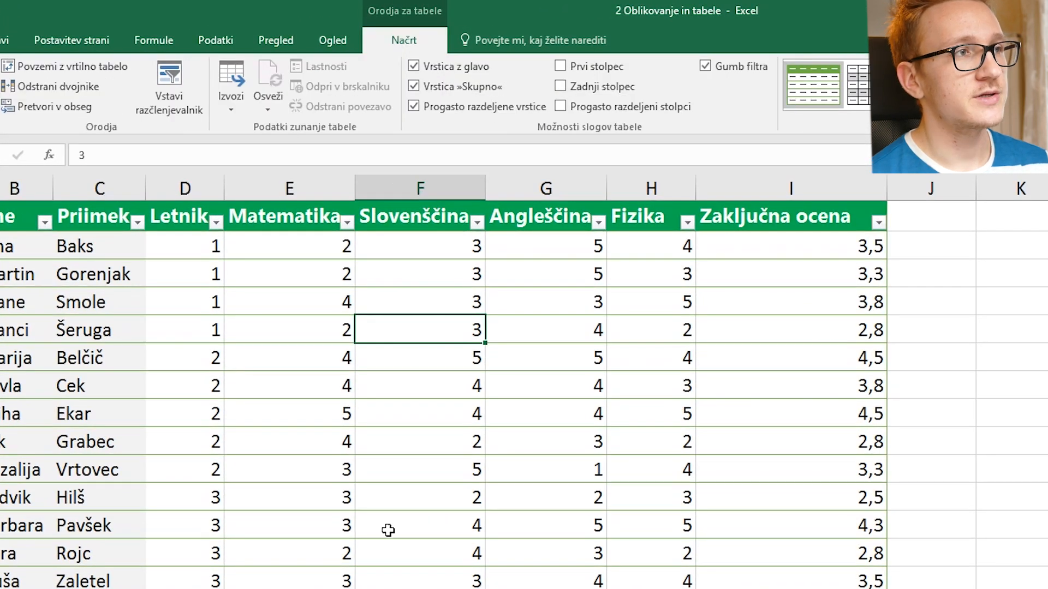
pyautogui.click(173, 87)
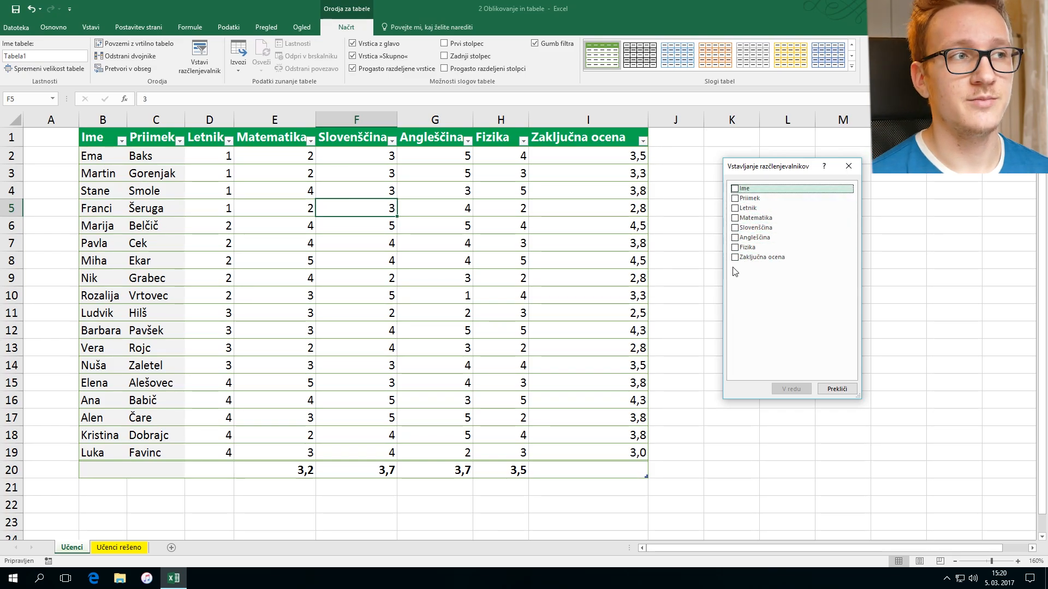
pyautogui.click(735, 208)
pyautogui.click(791, 388)
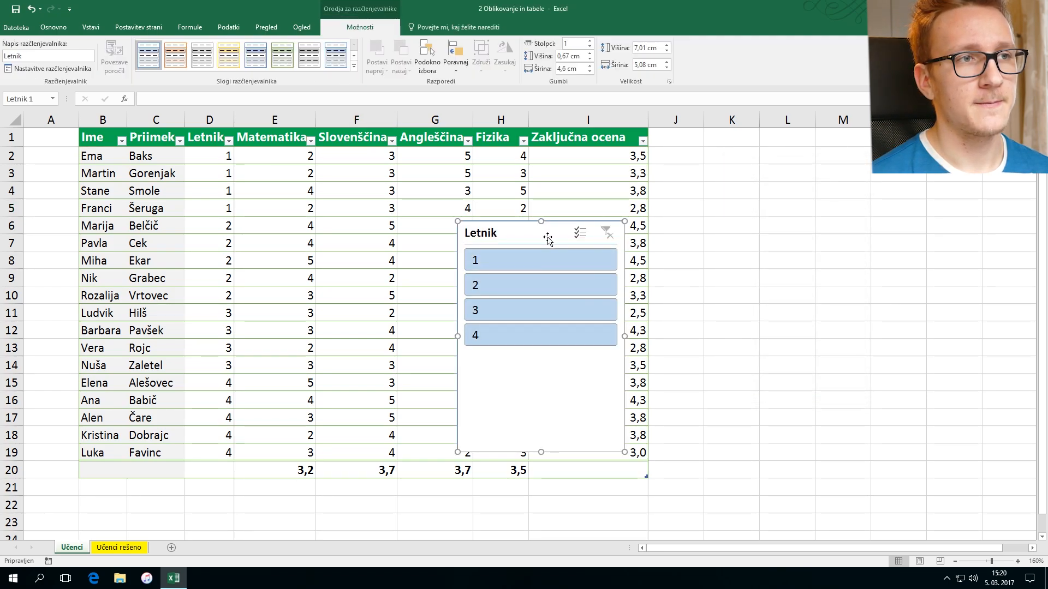
pyautogui.moveTo(547, 239); pyautogui.dragTo(802, 209)
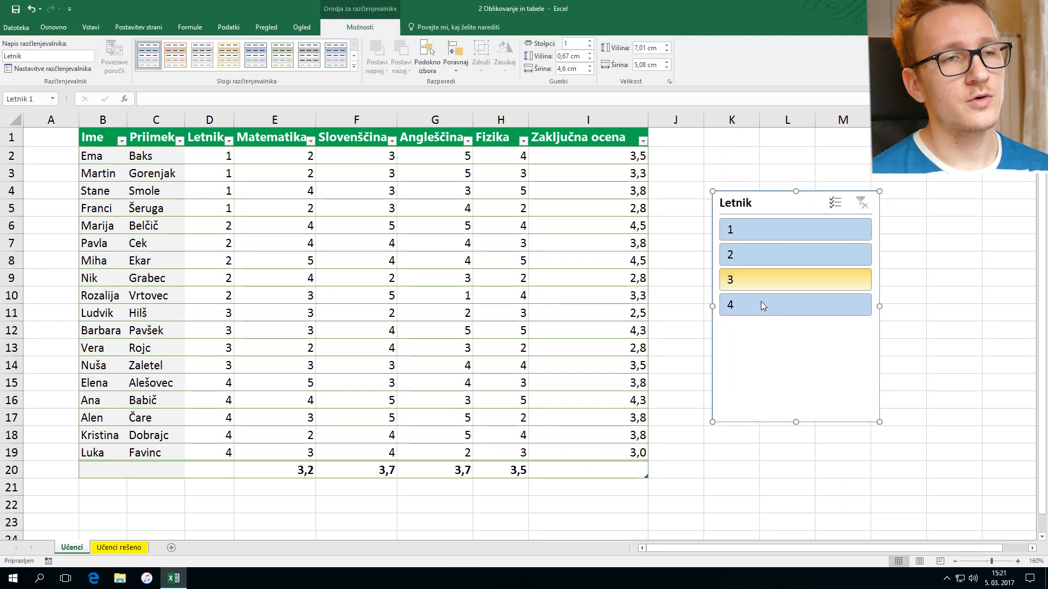
# Filter the table with the Letnik slicer by years 1, 2, 3 and 4 in turn
pyautogui.click(776, 239)
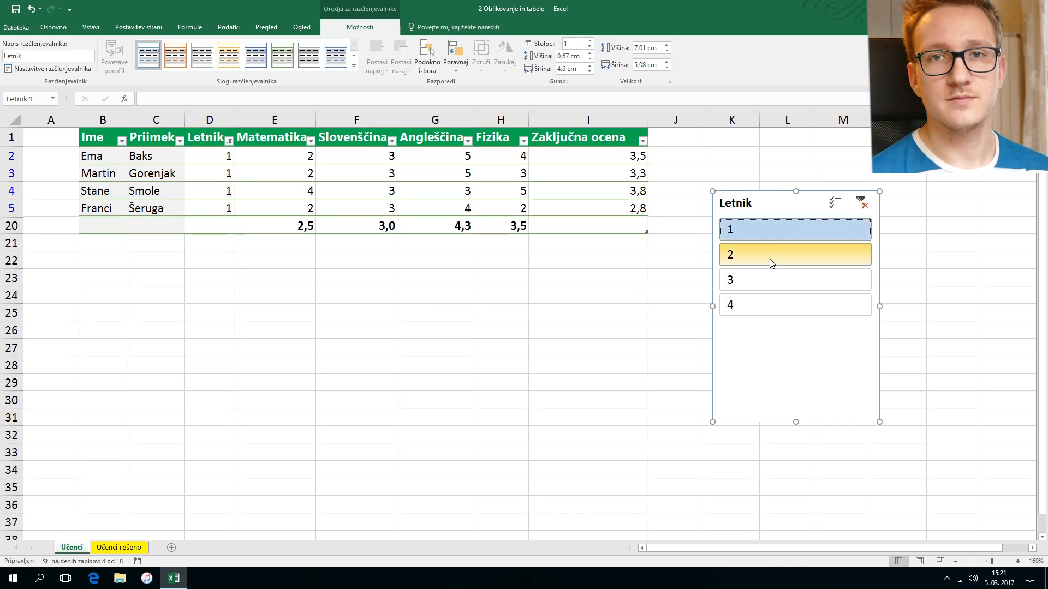
pyautogui.click(775, 255)
pyautogui.click(776, 280)
pyautogui.click(773, 306)
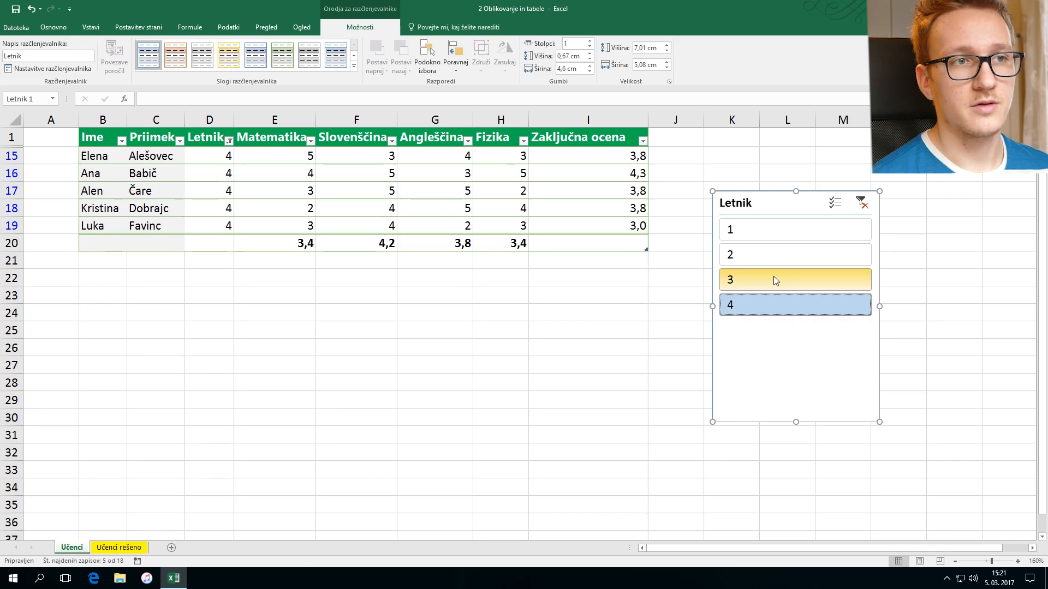
# Select all years in the Letnik slicer, exclude year 2, and clear the slicer's filter
pyautogui.moveTo(774, 276); pyautogui.dragTo(795, 230)
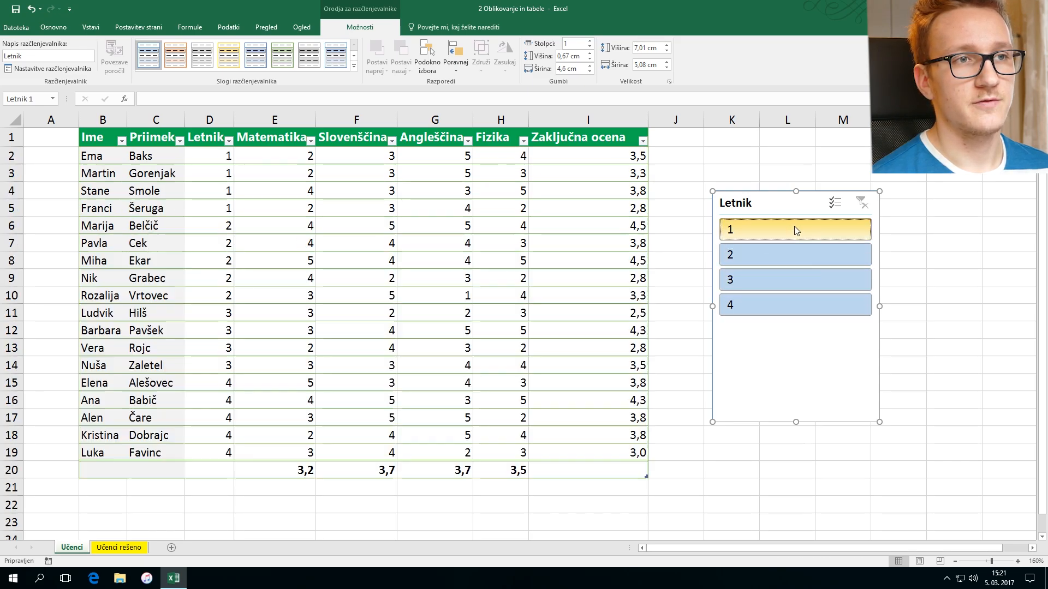
pyautogui.keyDown('ctrl'); pyautogui.click(829, 256); pyautogui.keyUp('ctrl')
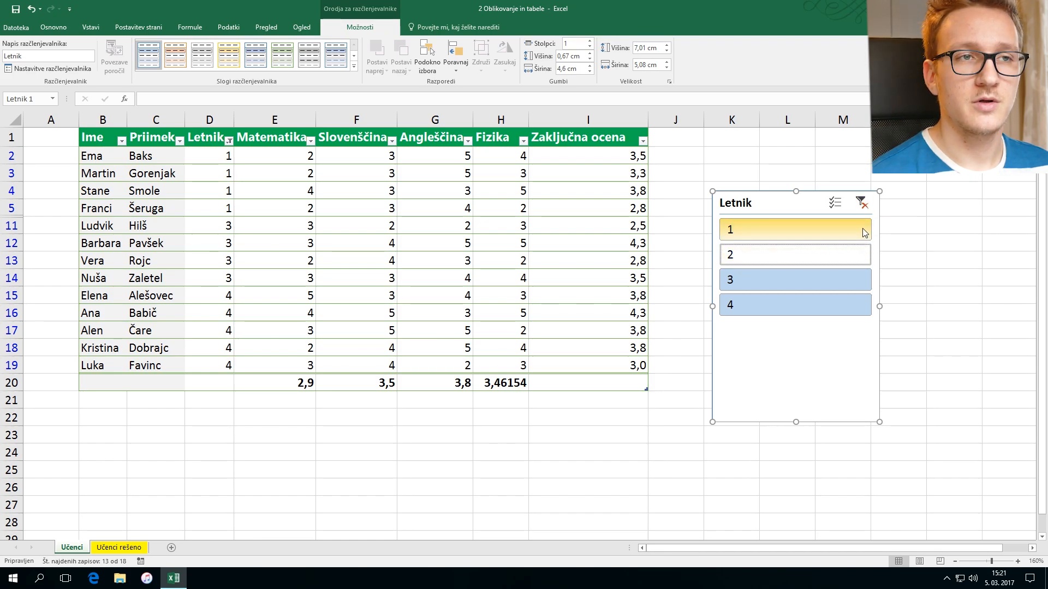
pyautogui.click(864, 205)
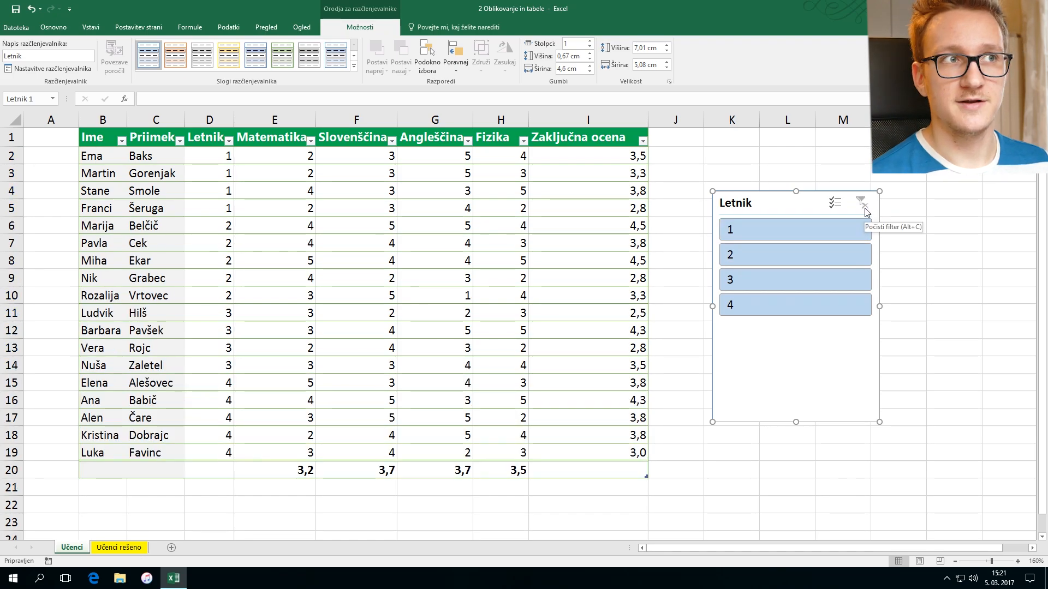
# Insert a slicer for the Matematika column and place it directly below the buttons of the Letnik slicer
pyautogui.click(322, 206)
pyautogui.click(350, 28)
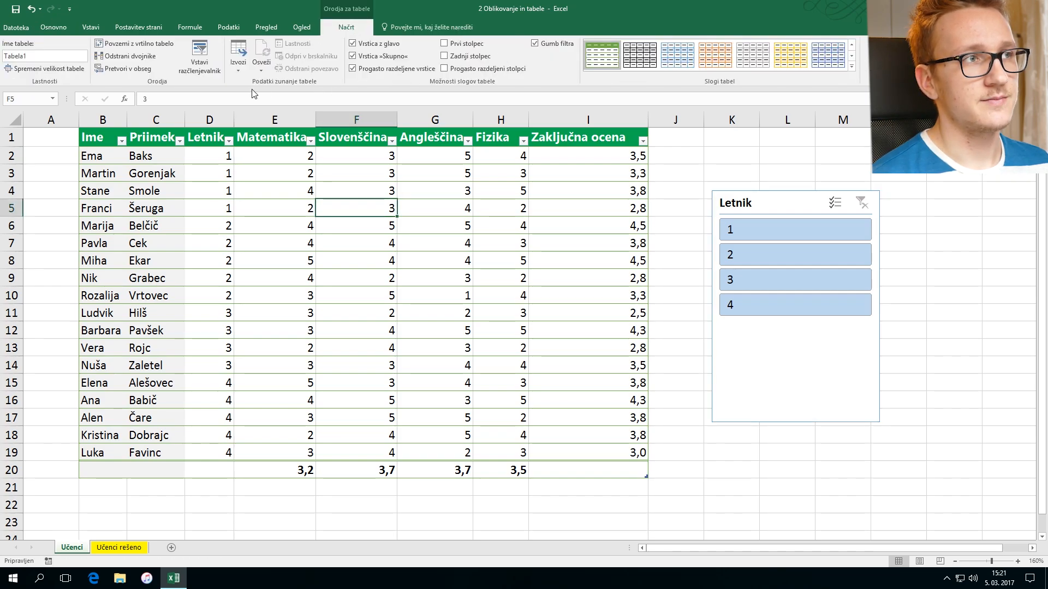
pyautogui.click(200, 54)
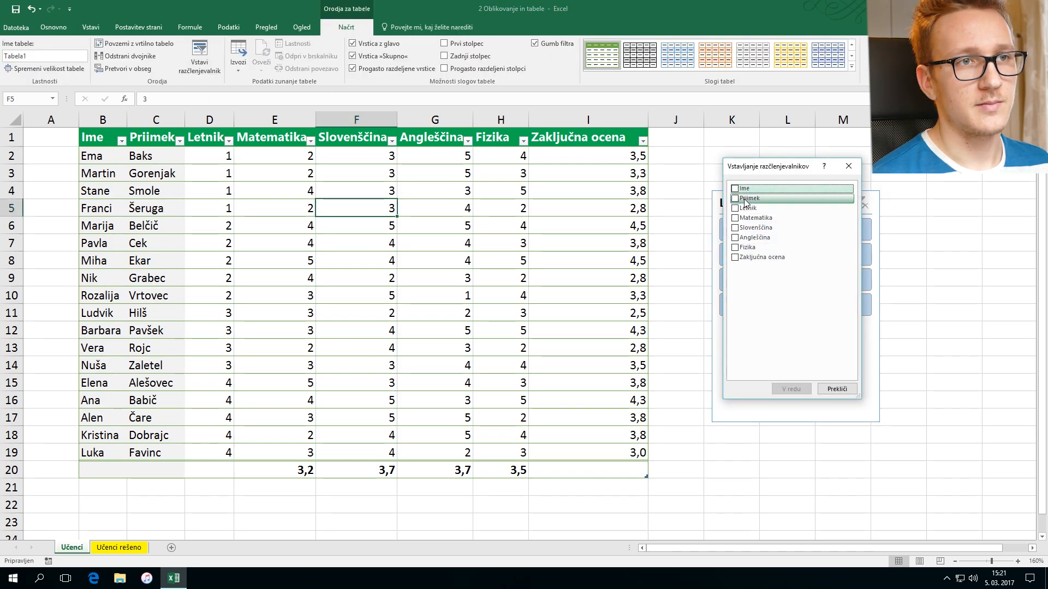
pyautogui.click(734, 218)
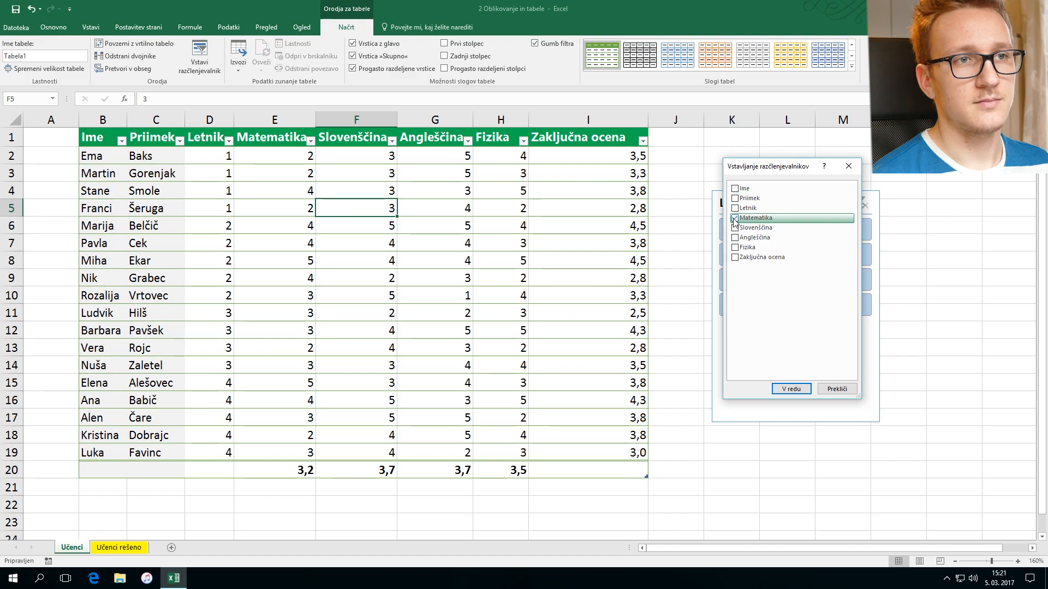
pyautogui.click(792, 389)
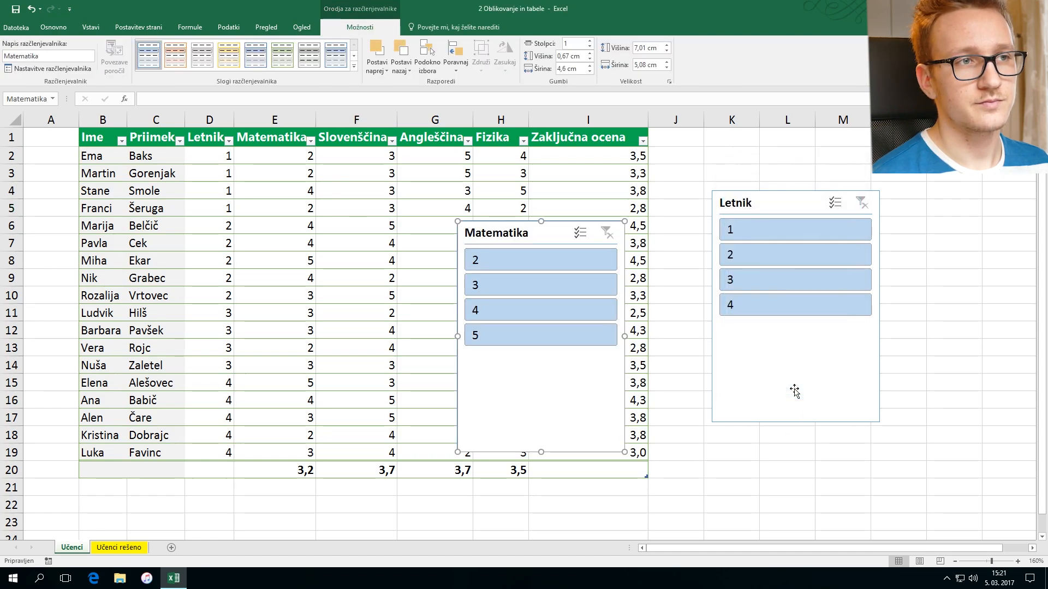
pyautogui.moveTo(534, 234); pyautogui.dragTo(785, 342)
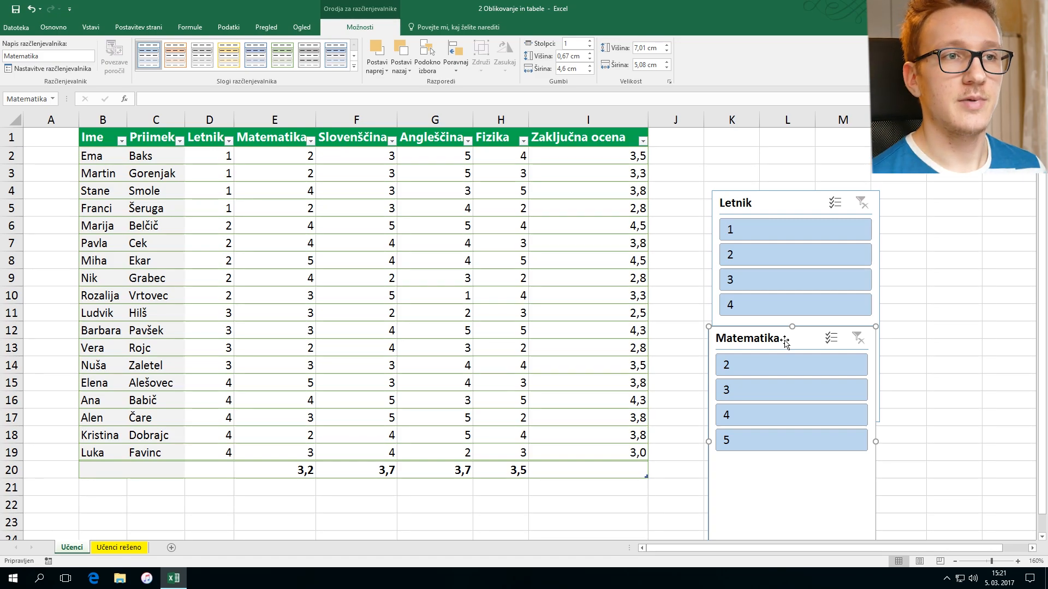
# Filter the table by Matematika 3 combined with Letnik 2 and Letnik 3 in turn, and clear both slicers
pyautogui.click(800, 400)
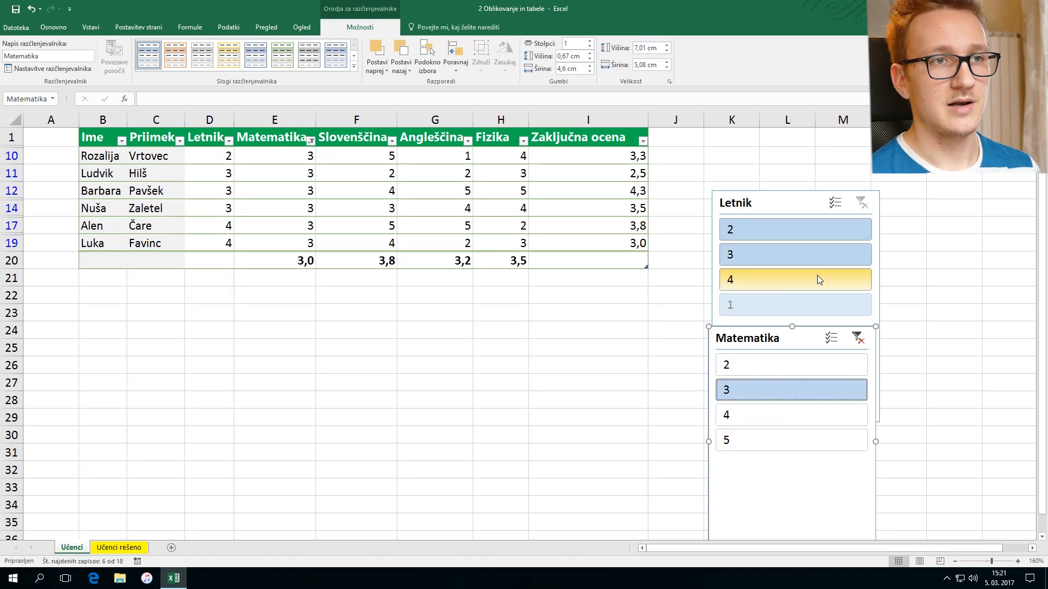
pyautogui.click(817, 237)
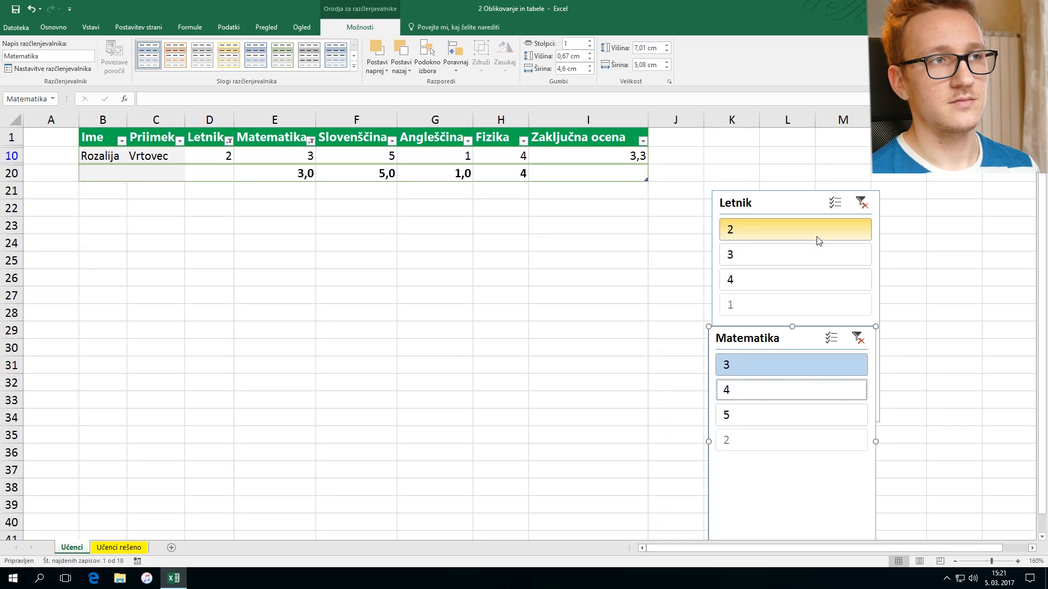
pyautogui.click(809, 256)
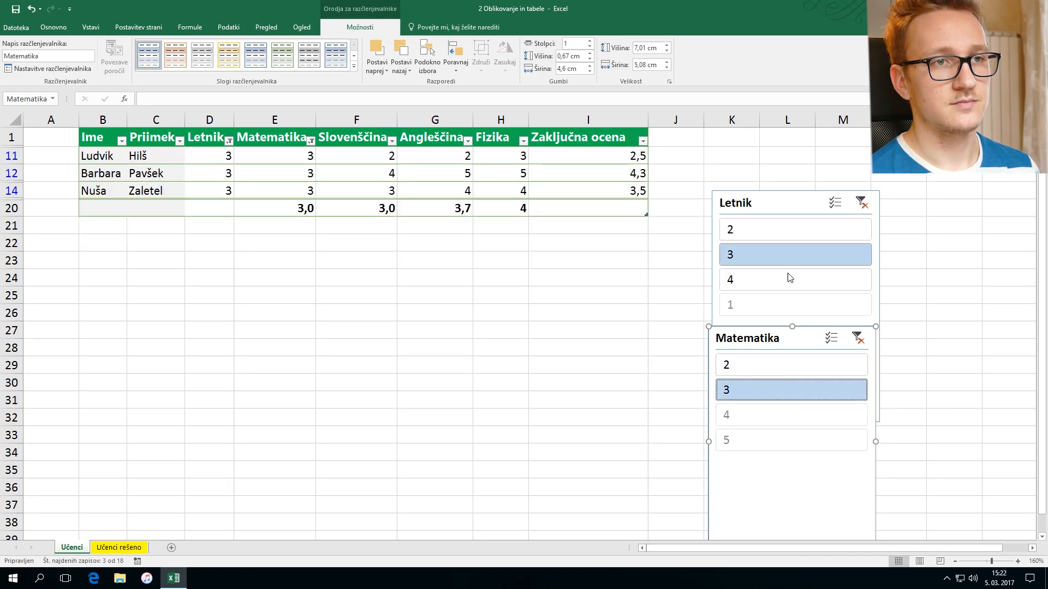
pyautogui.click(857, 338)
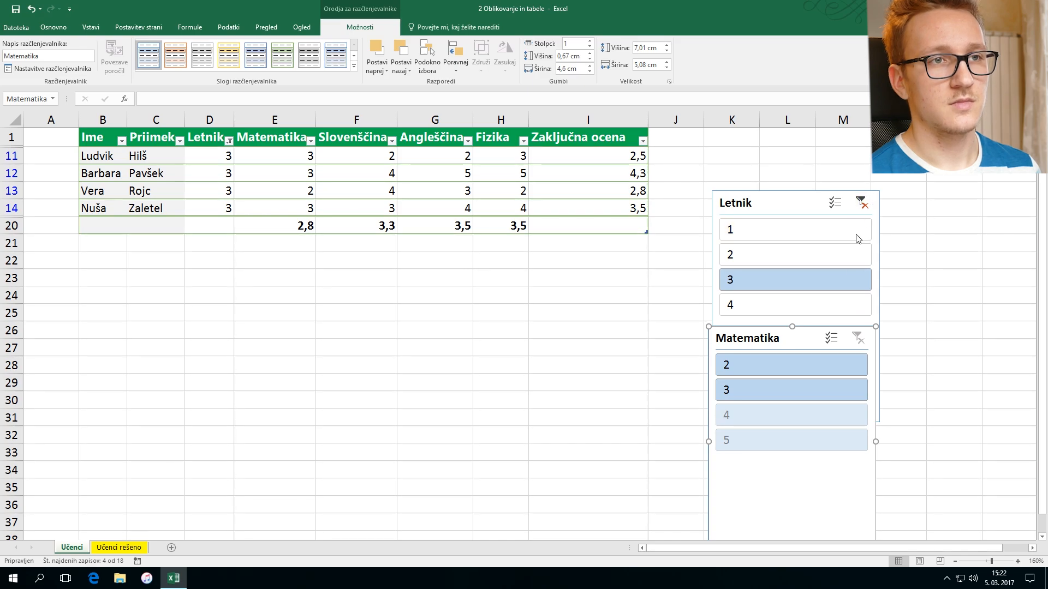
pyautogui.click(863, 203)
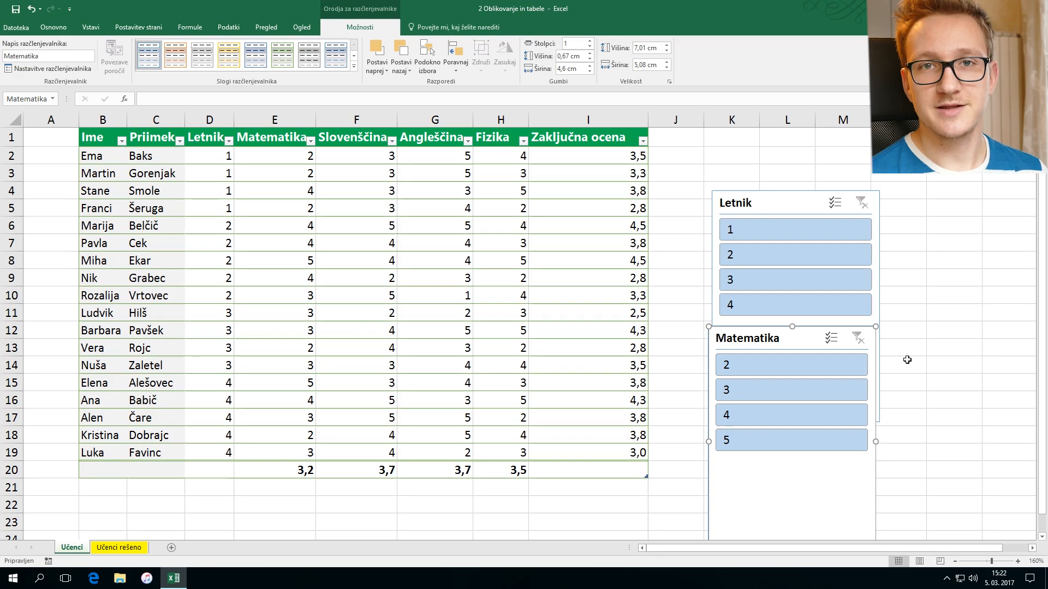
# Filter the table with the slicers to students with Matematika 3 in Letnik 3
pyautogui.click(756, 392)
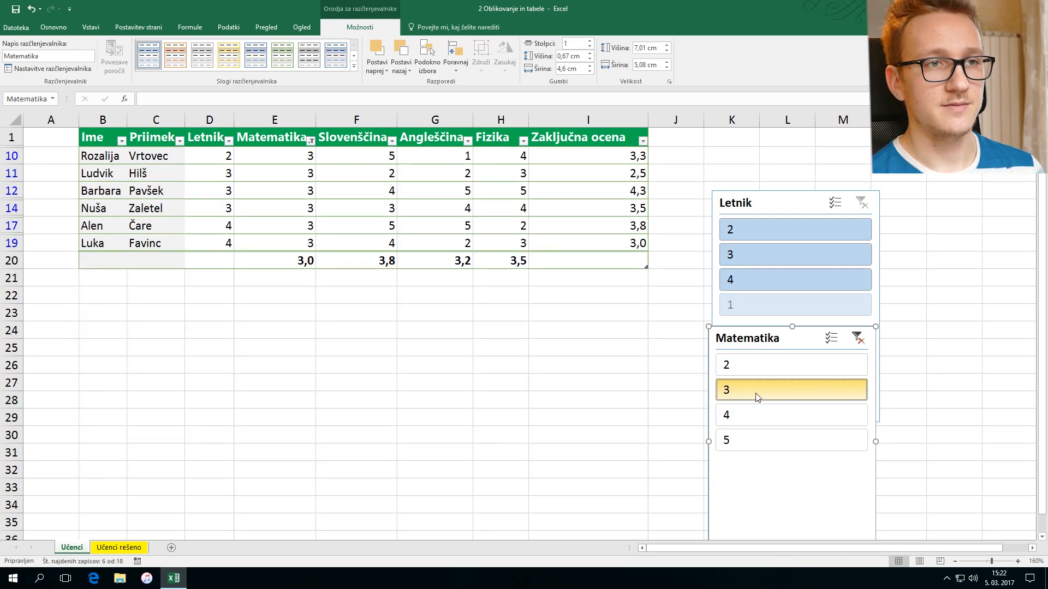
pyautogui.click(790, 253)
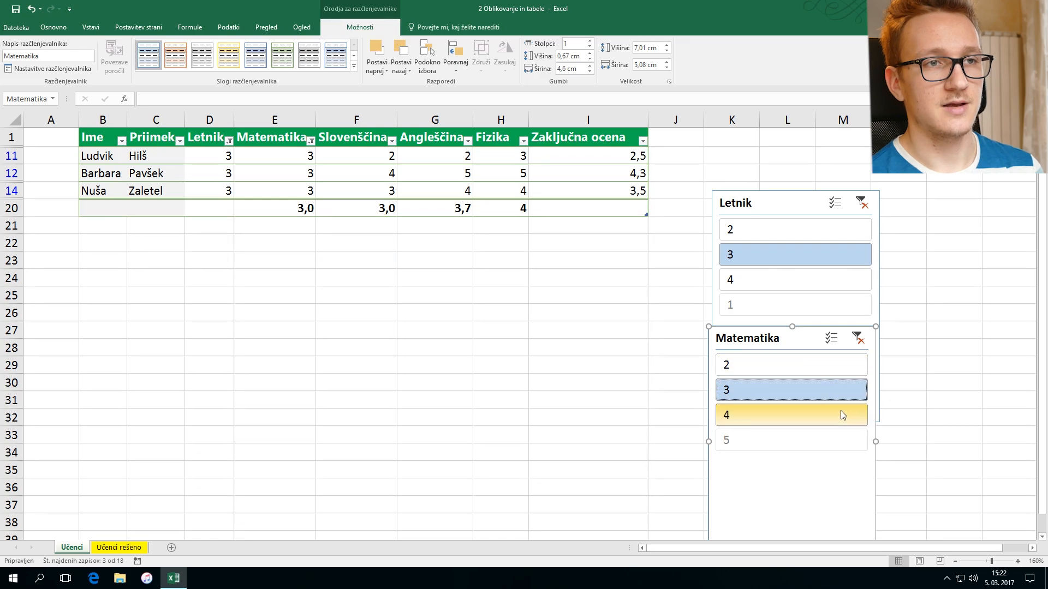